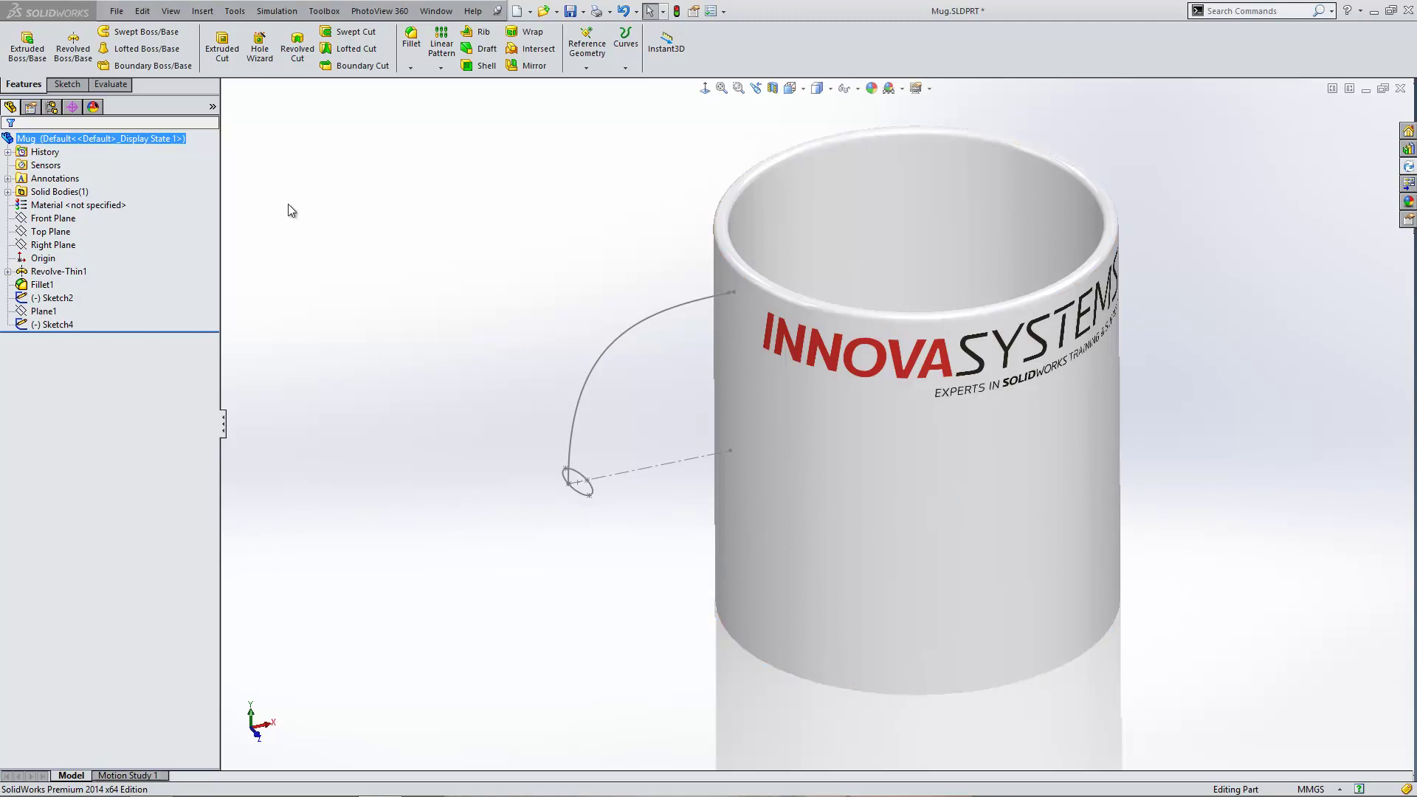
# Preview a swept boss using the ellipse profile and curved path, then cancel it.
pyautogui.click(146, 31)
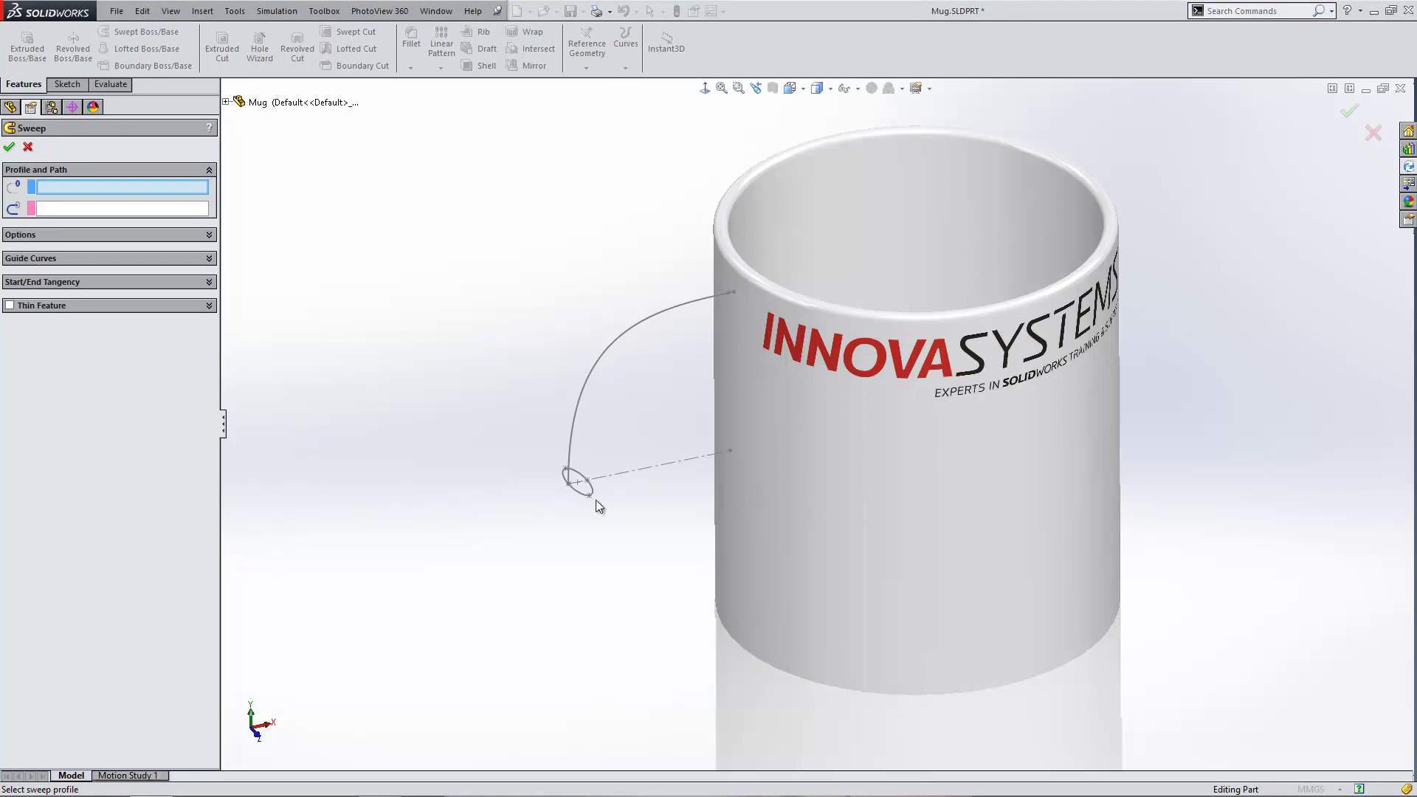
pyautogui.click(578, 493)
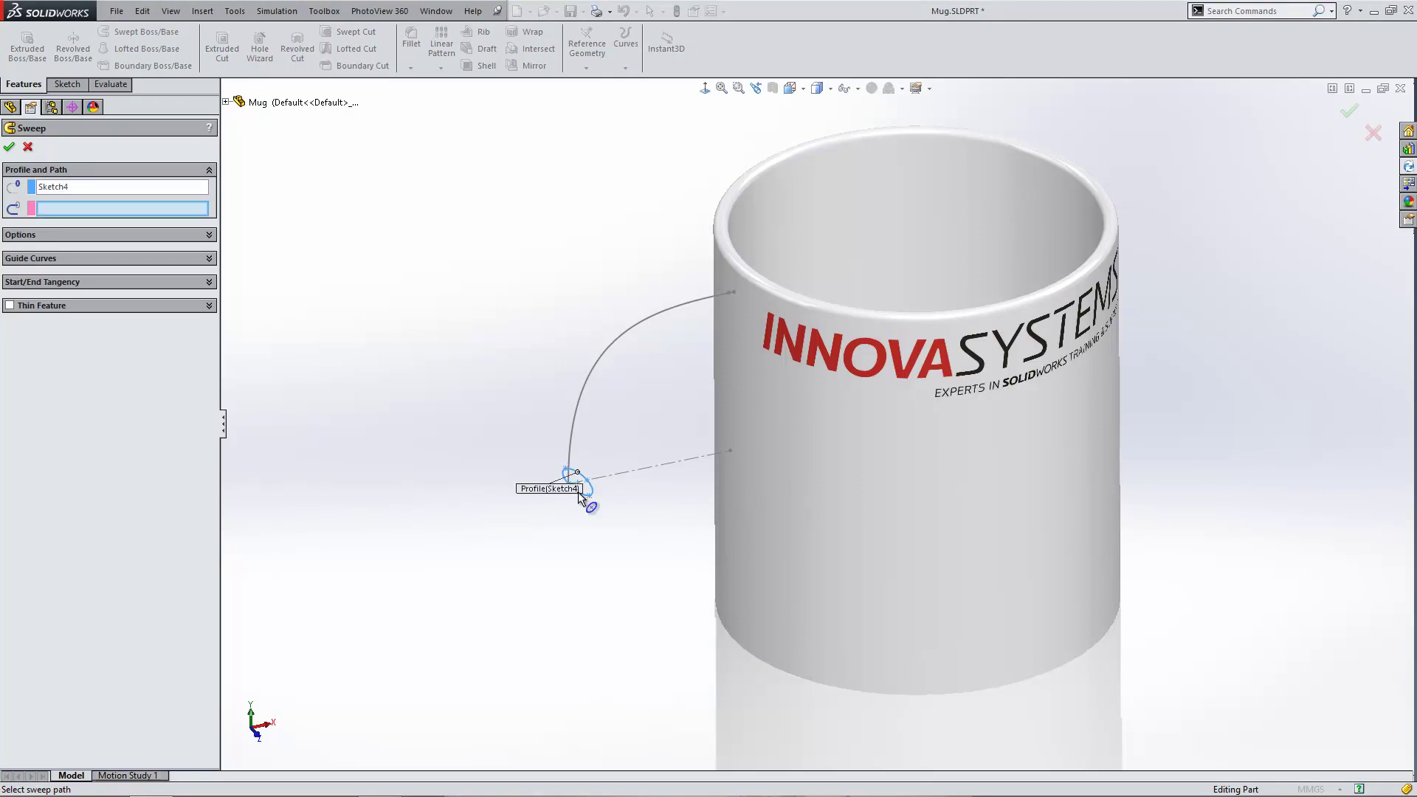
pyautogui.click(583, 389)
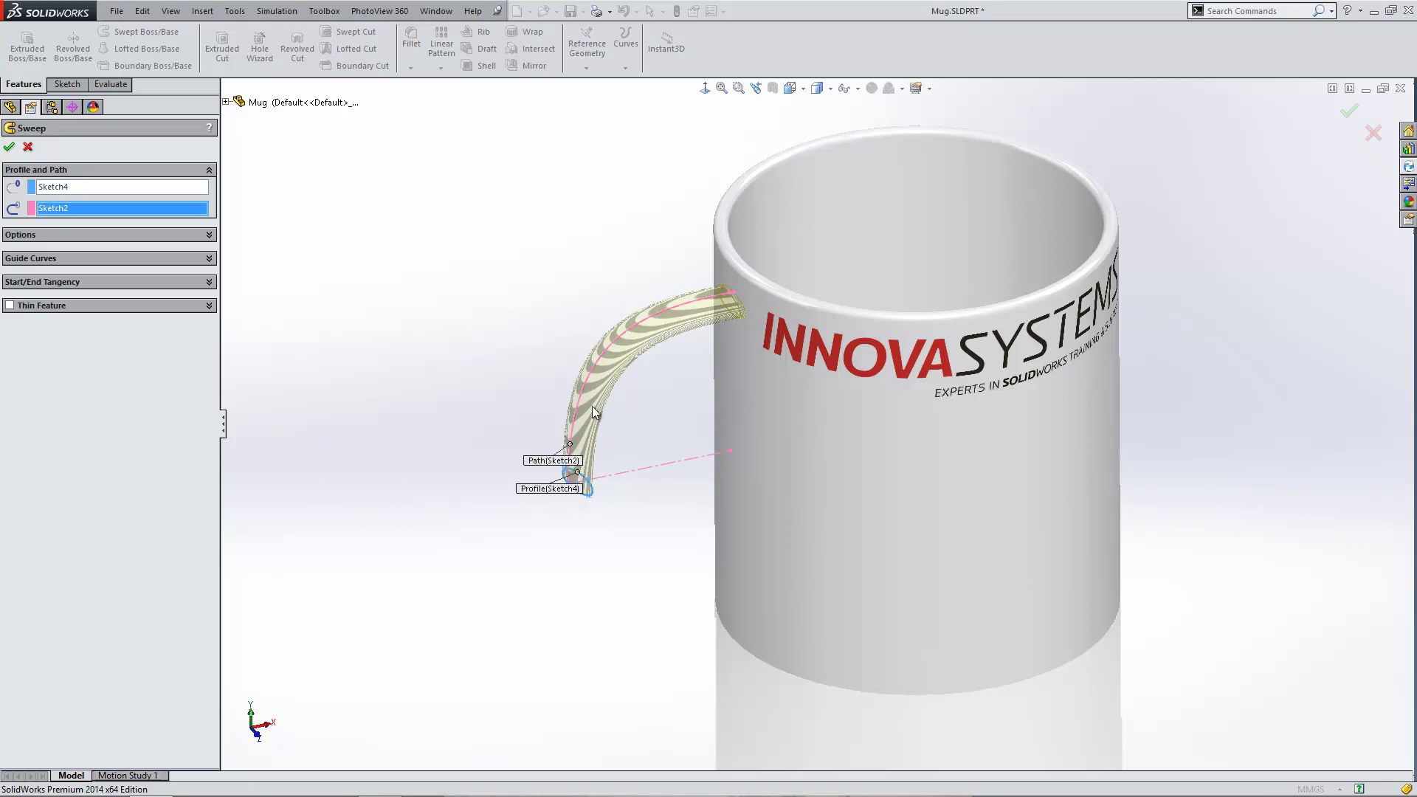
pyautogui.scroll(-3, 701, 332)
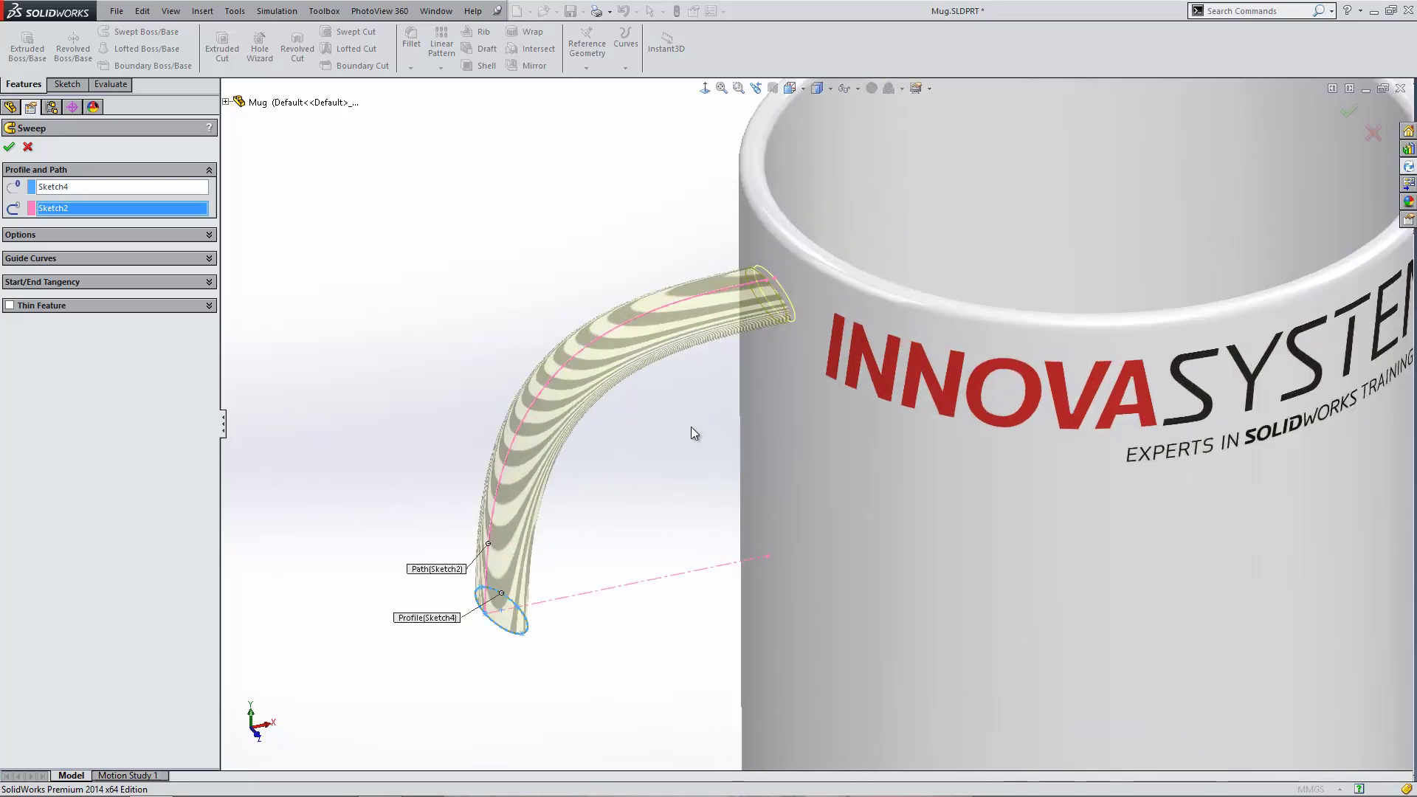
pyautogui.moveTo(689, 433); pyautogui.dragTo(680, 374, button='middle')
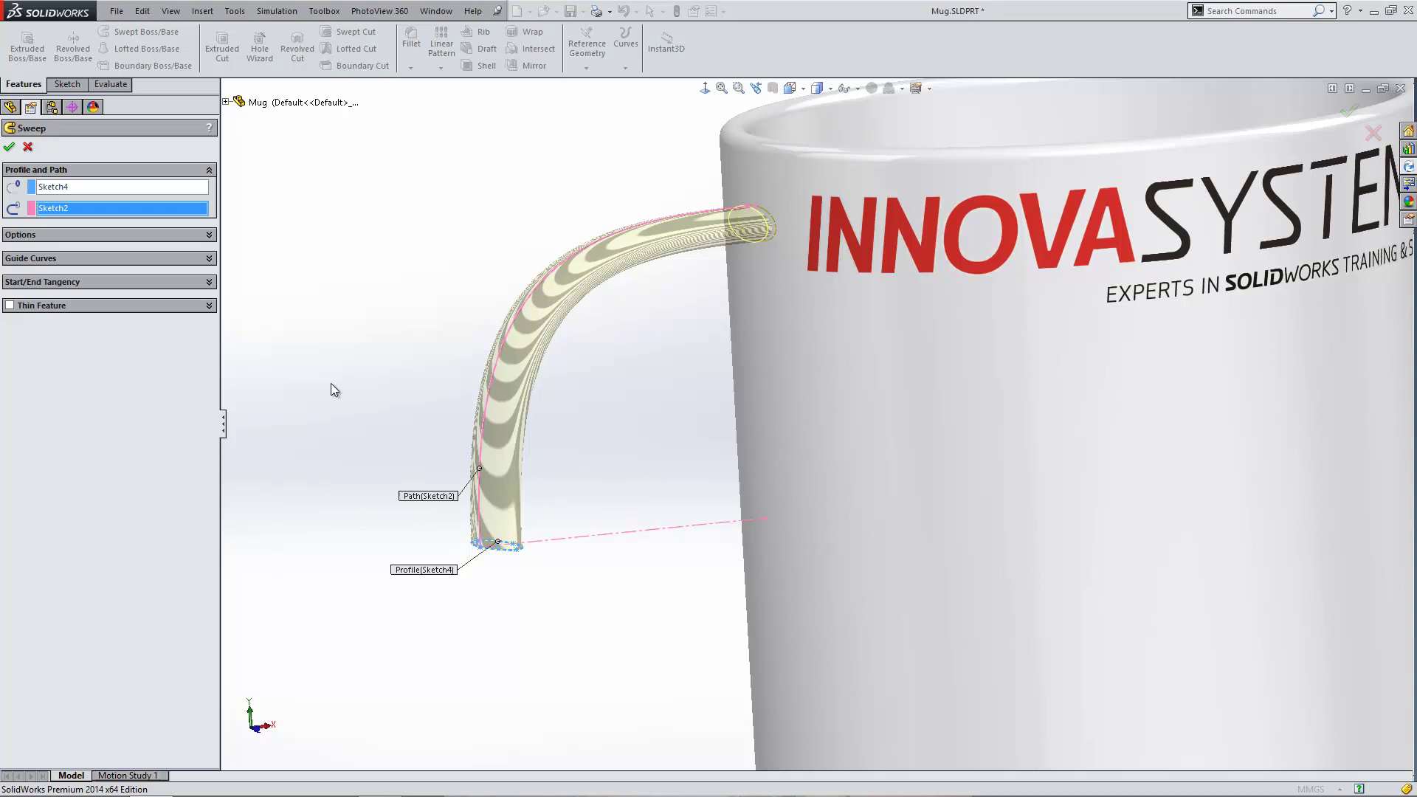
pyautogui.click(73, 257)
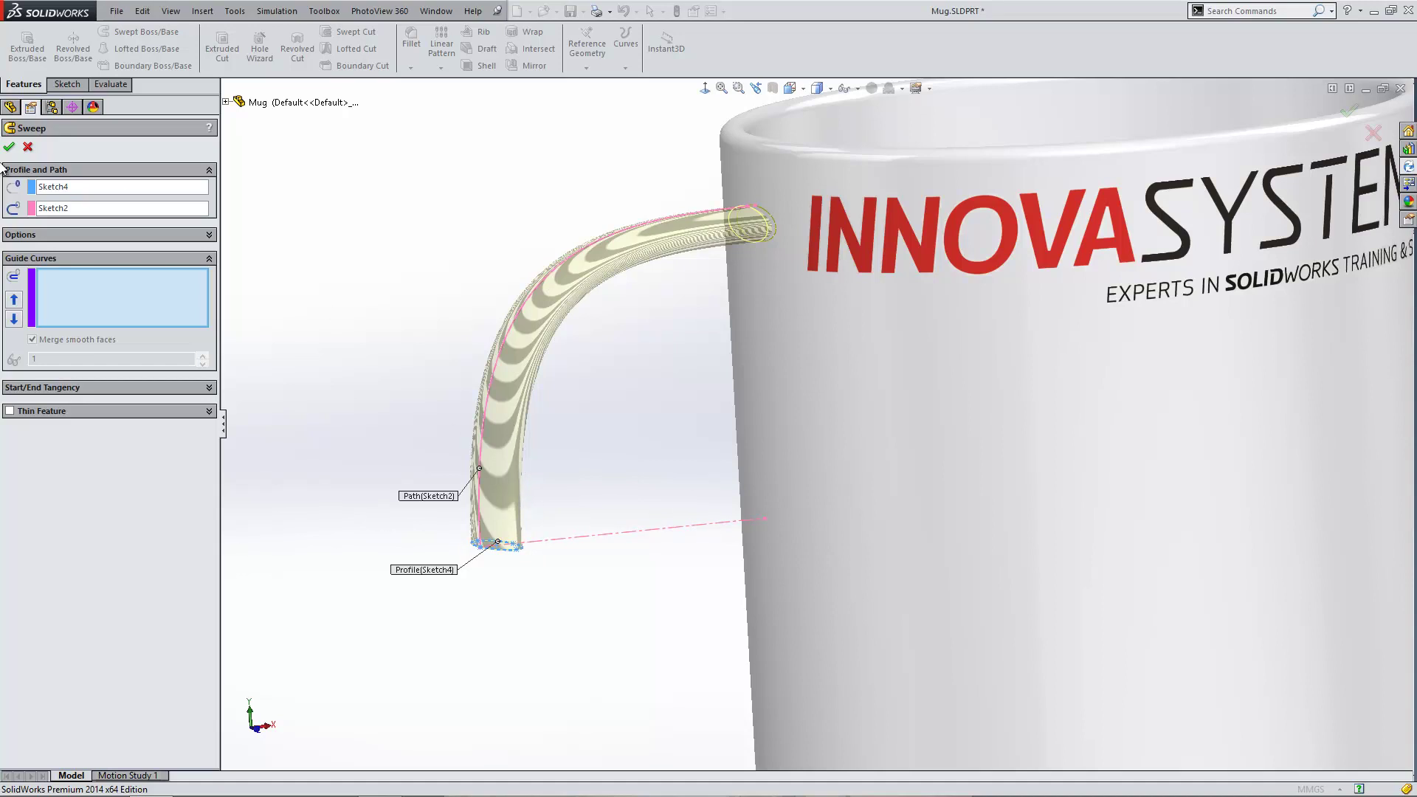
pyautogui.click(28, 146)
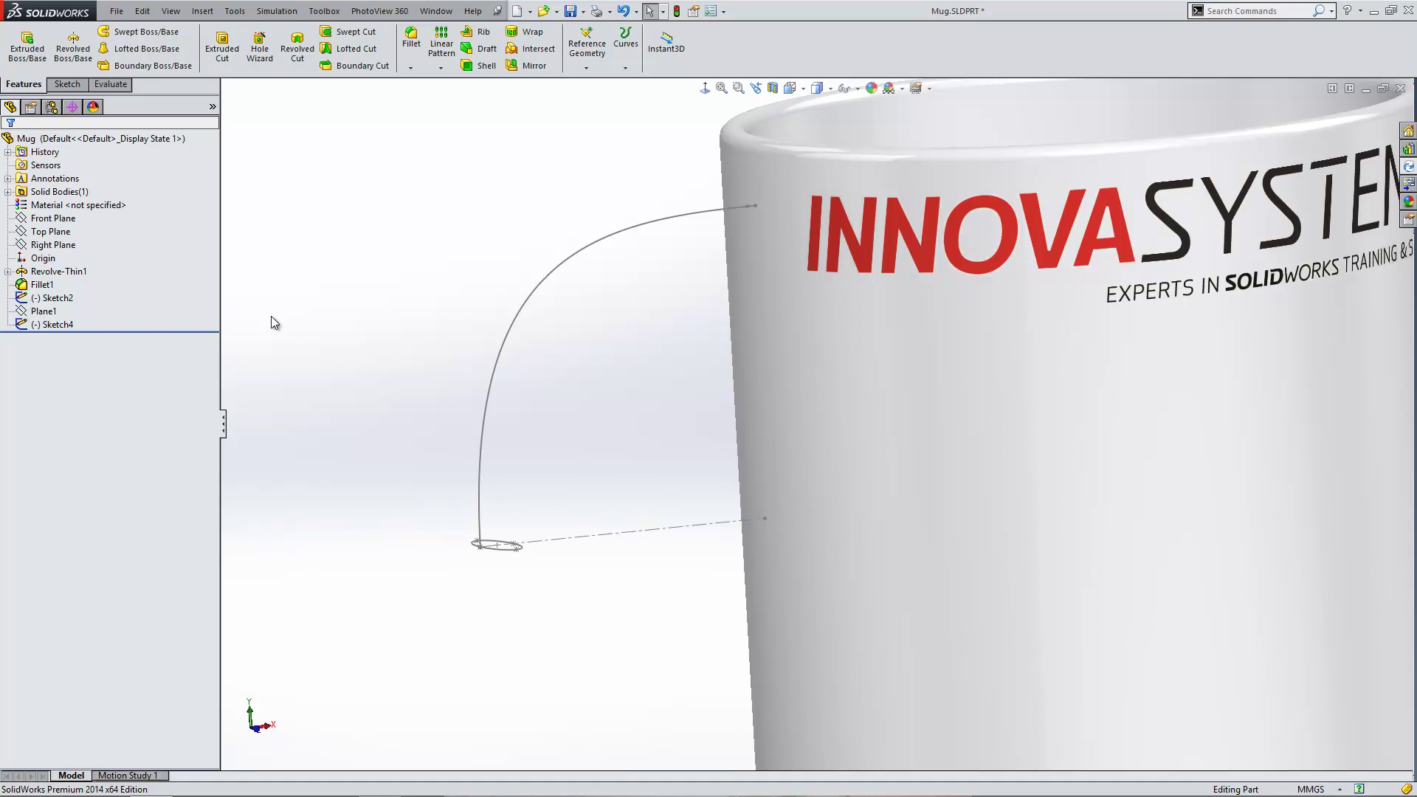
# Roll the model back above Sketch4 and select the Front Plane.
pyautogui.click(55, 219)
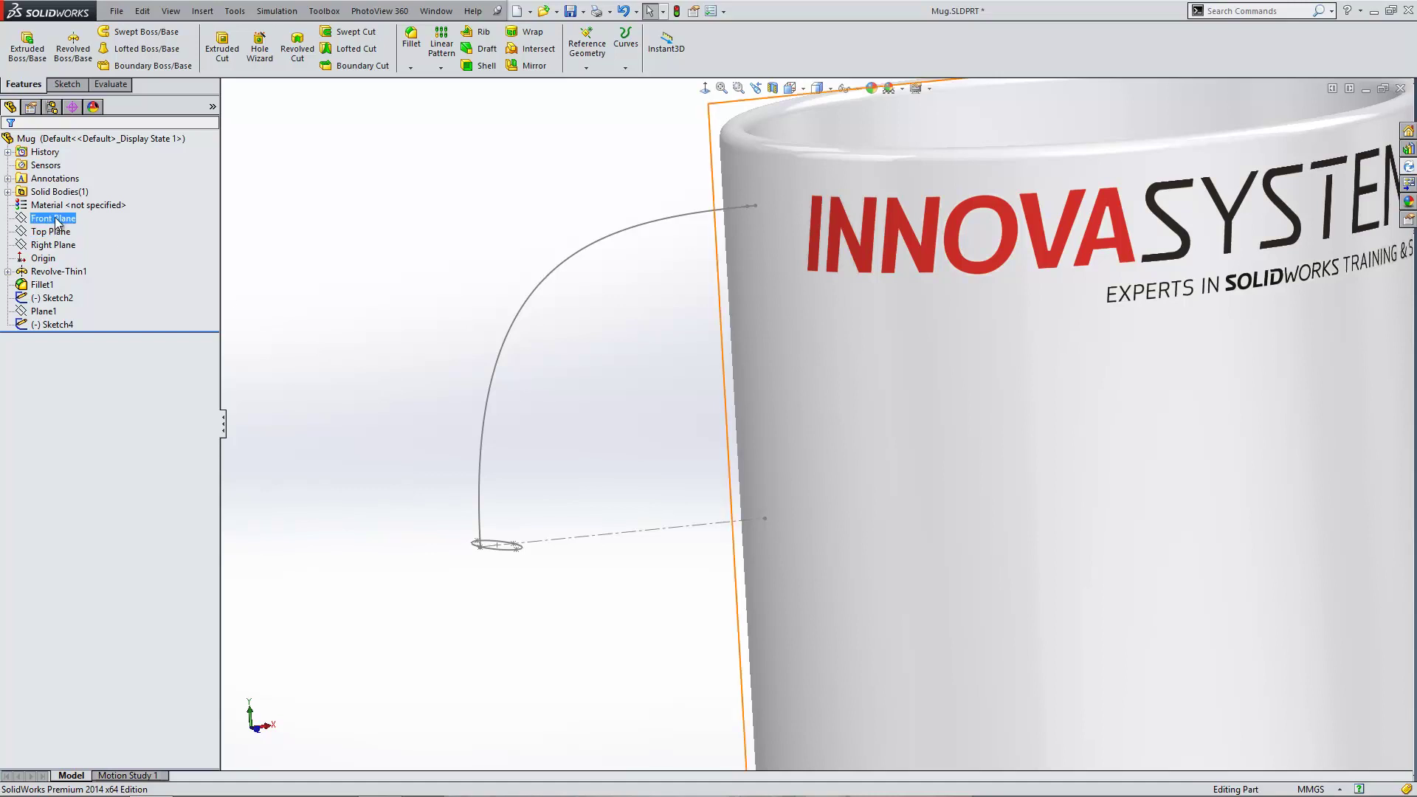
pyautogui.scroll(2, 559, 360)
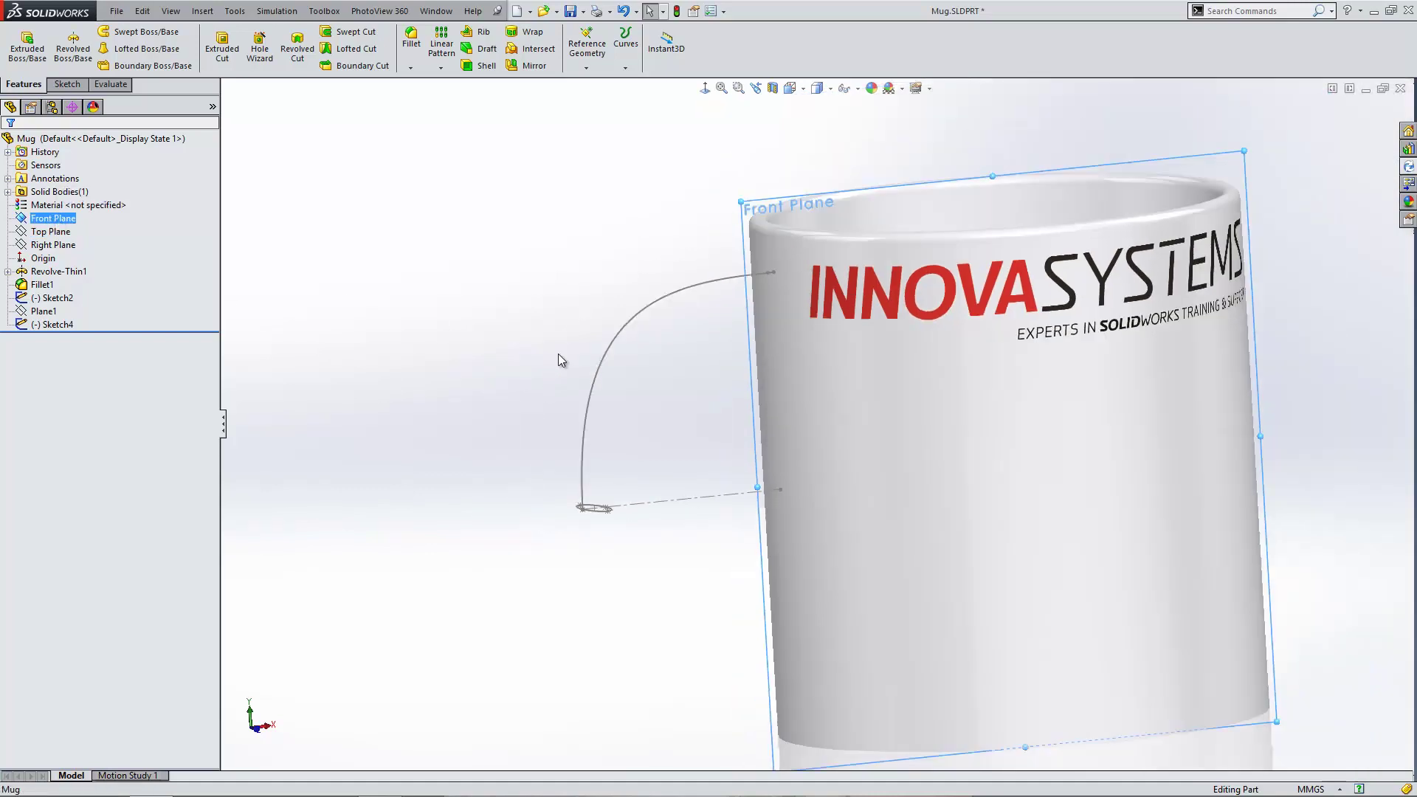
pyautogui.click(729, 412)
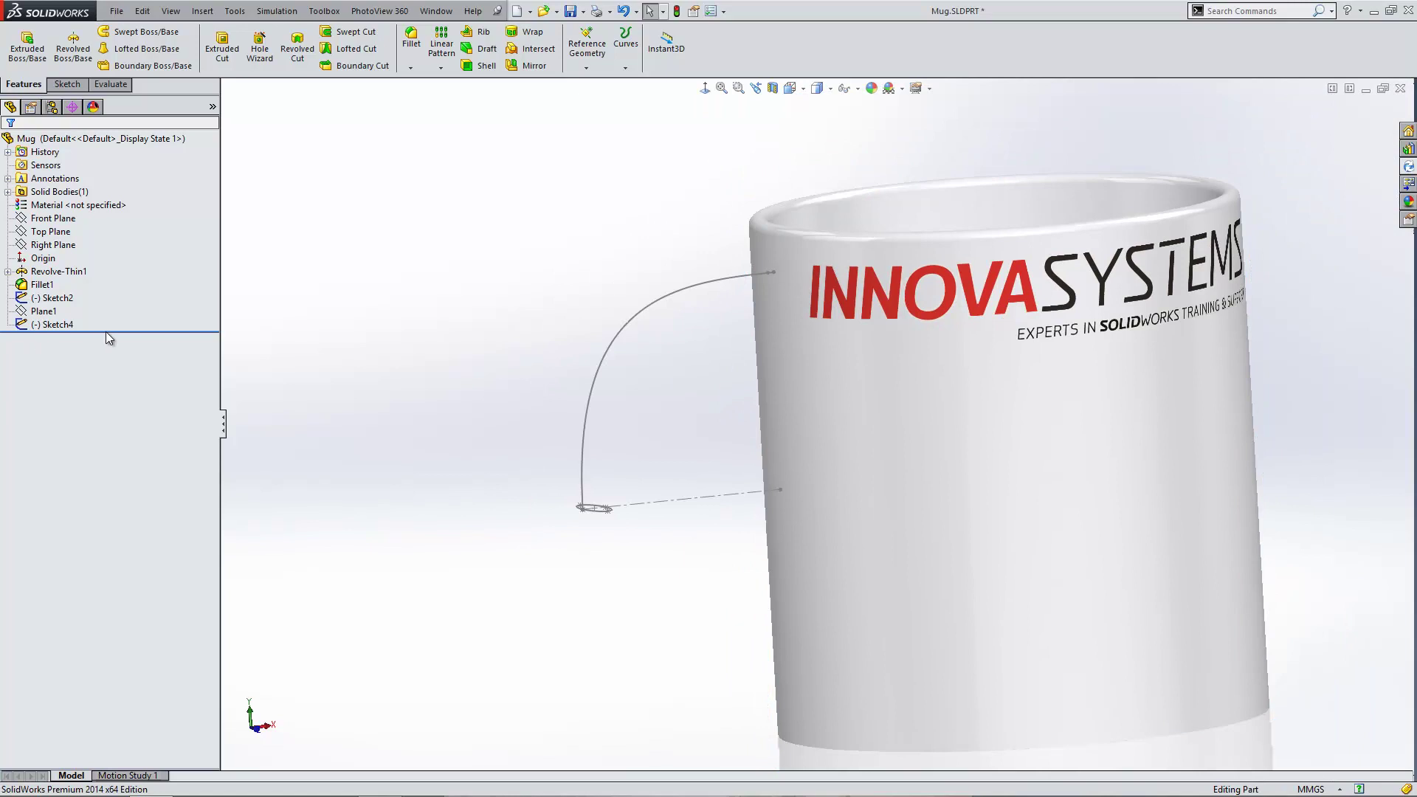
pyautogui.click(67, 325)
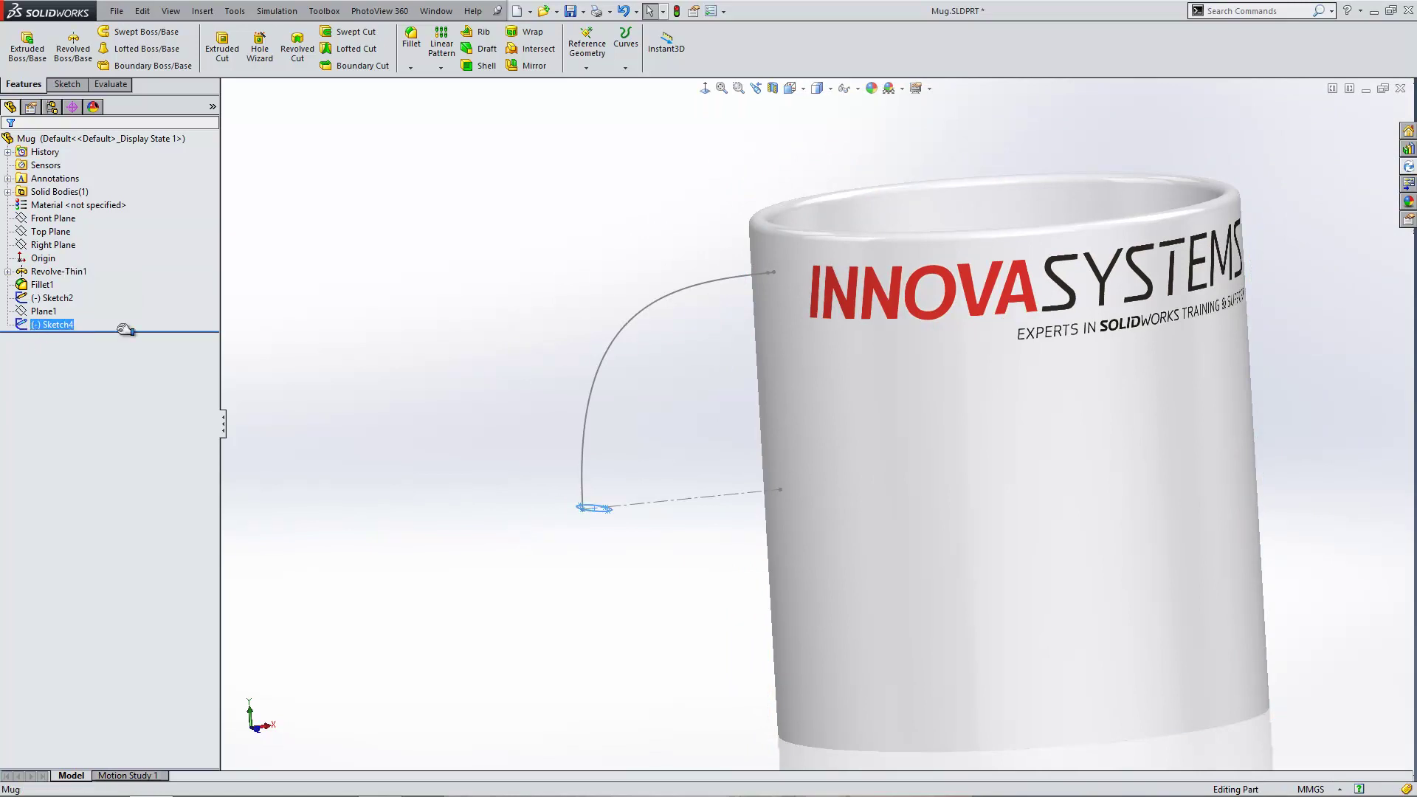
pyautogui.moveTo(126, 329); pyautogui.dragTo(126, 318)
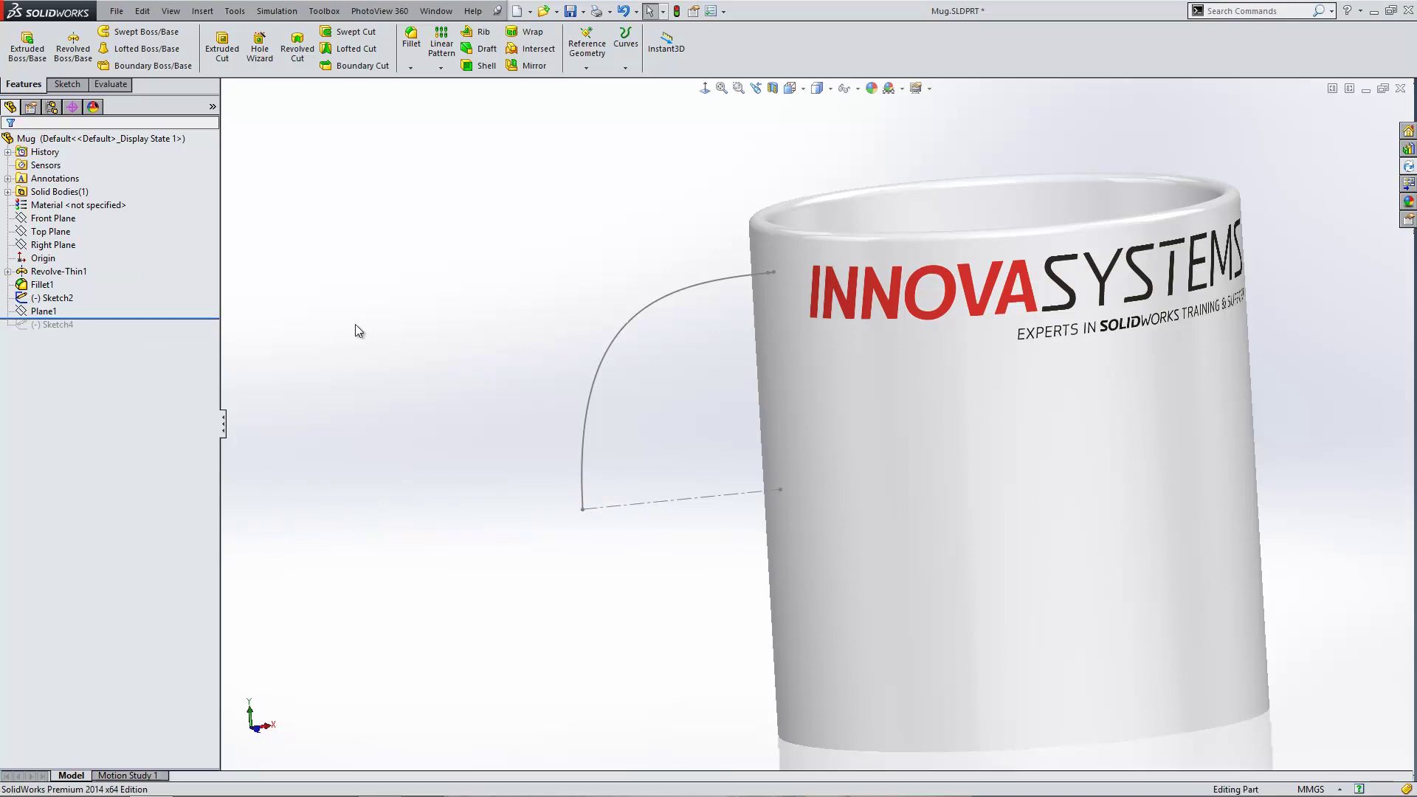
pyautogui.click(52, 219)
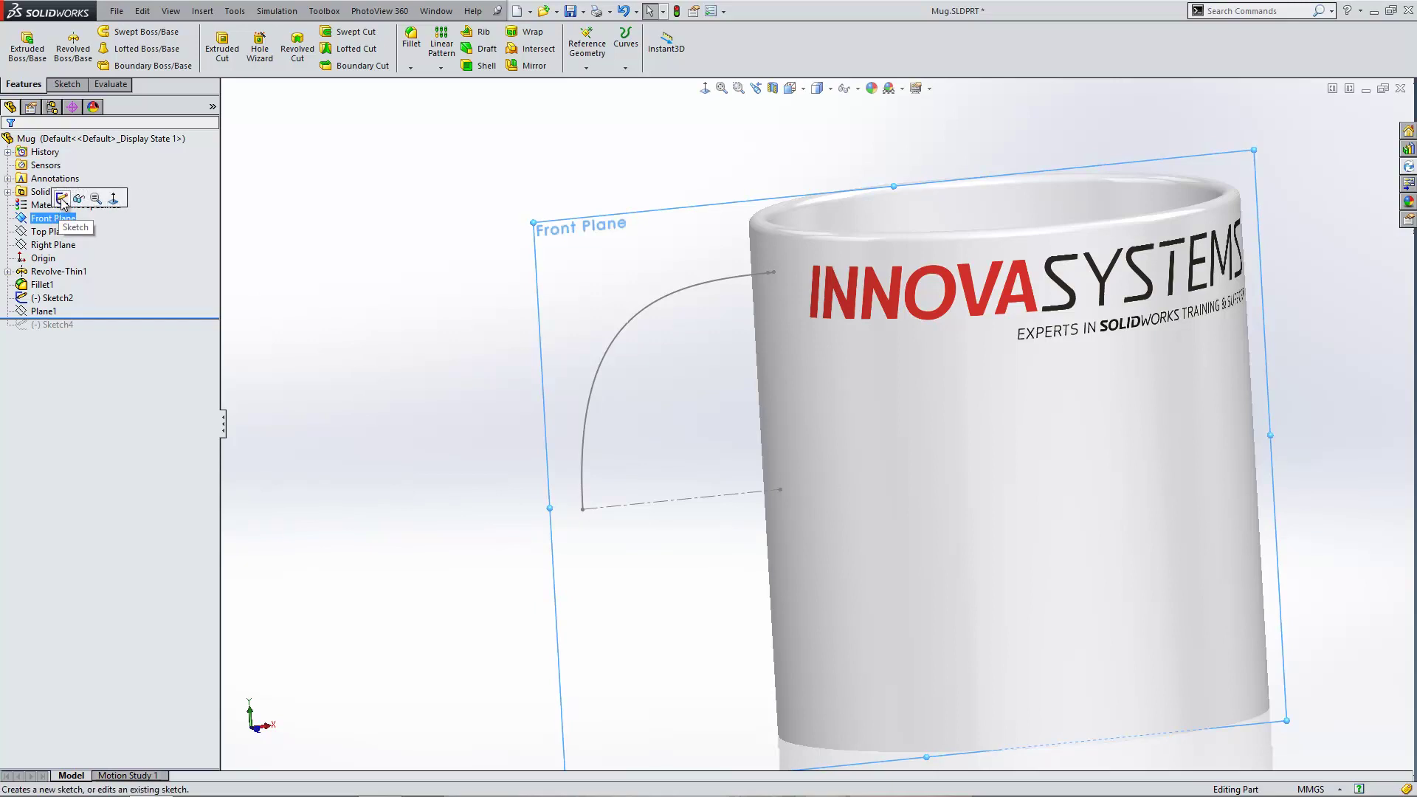
# On a face-on Front Plane sketch, draw a spline from the centerline's end to the mug side.
pyautogui.click(62, 199)
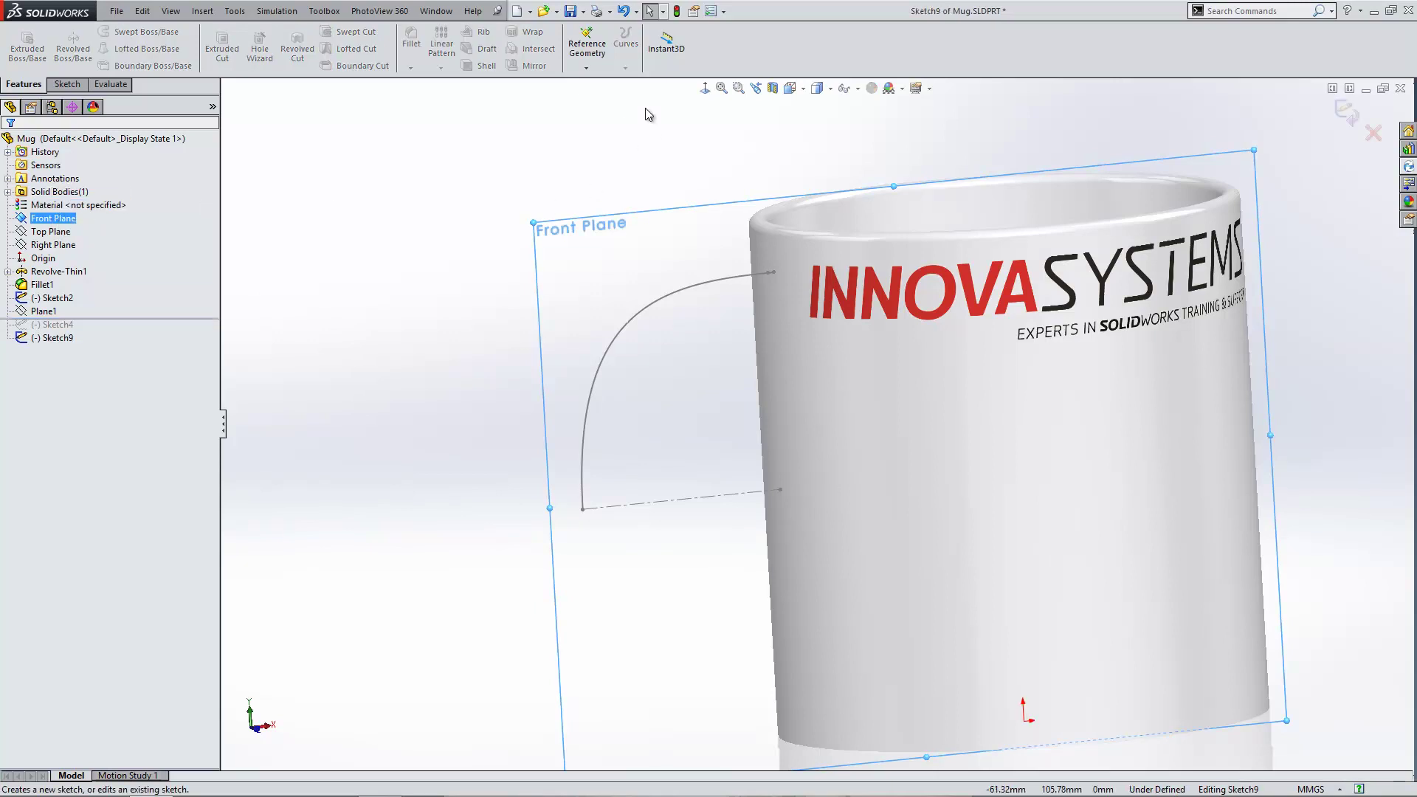
pyautogui.click(706, 89)
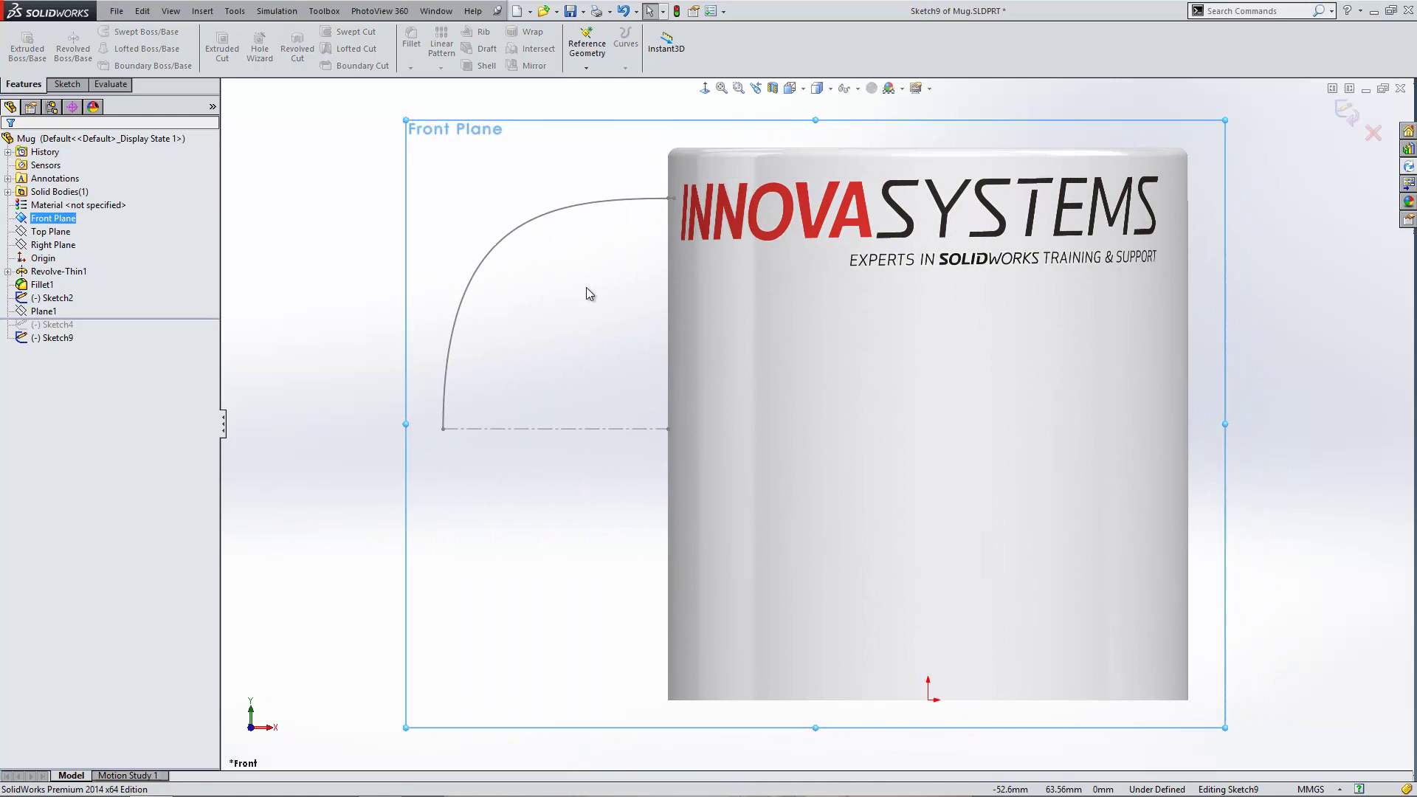
pyautogui.click(66, 84)
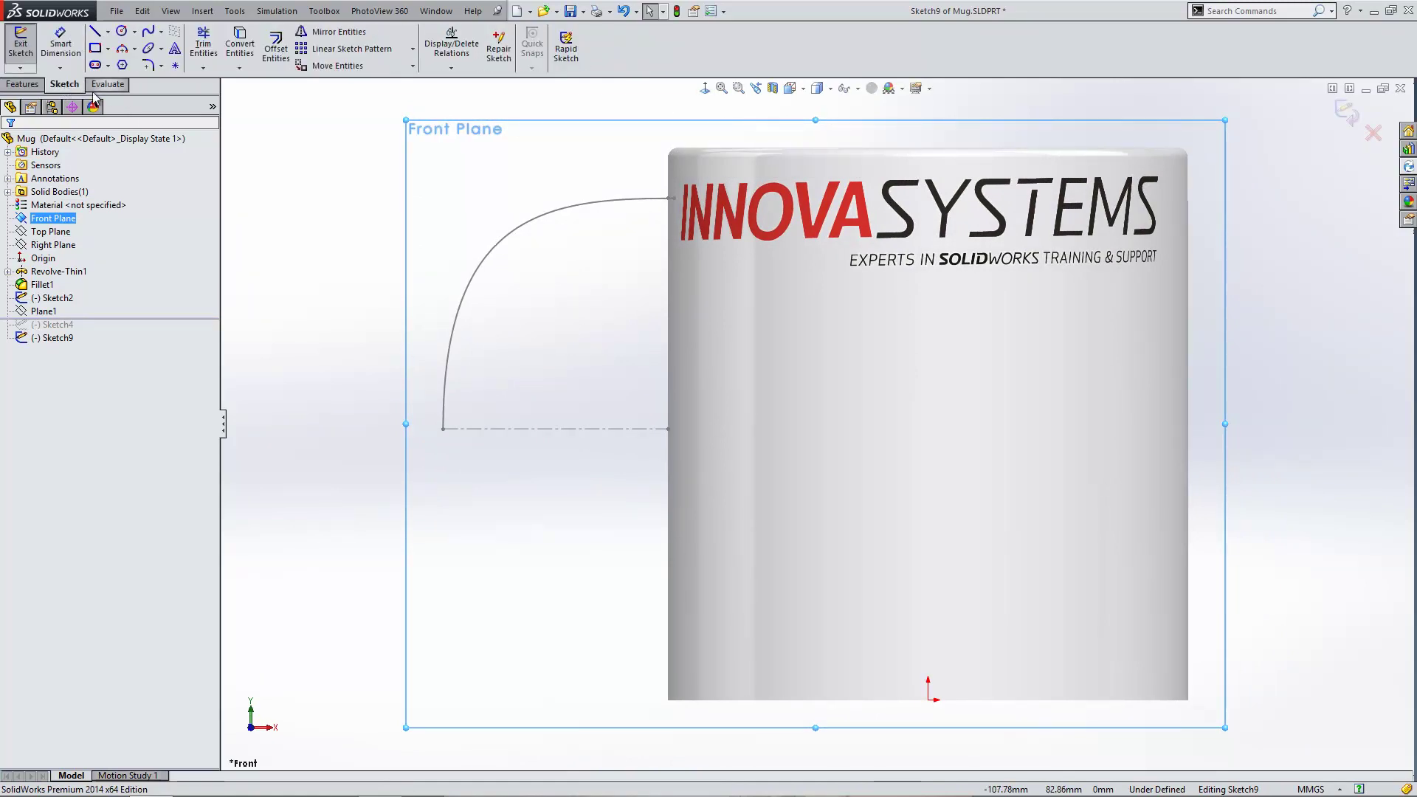
pyautogui.click(149, 34)
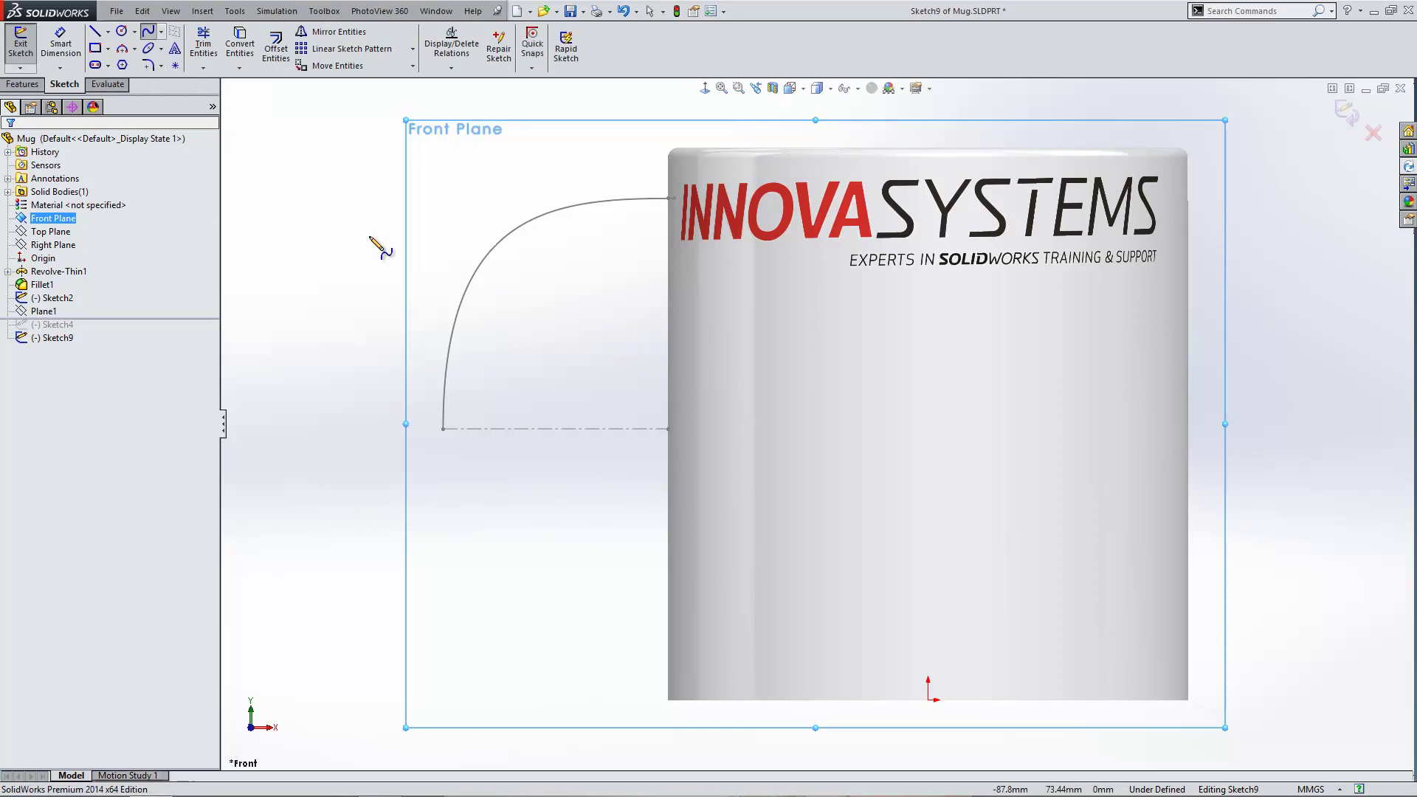
pyautogui.click(461, 428)
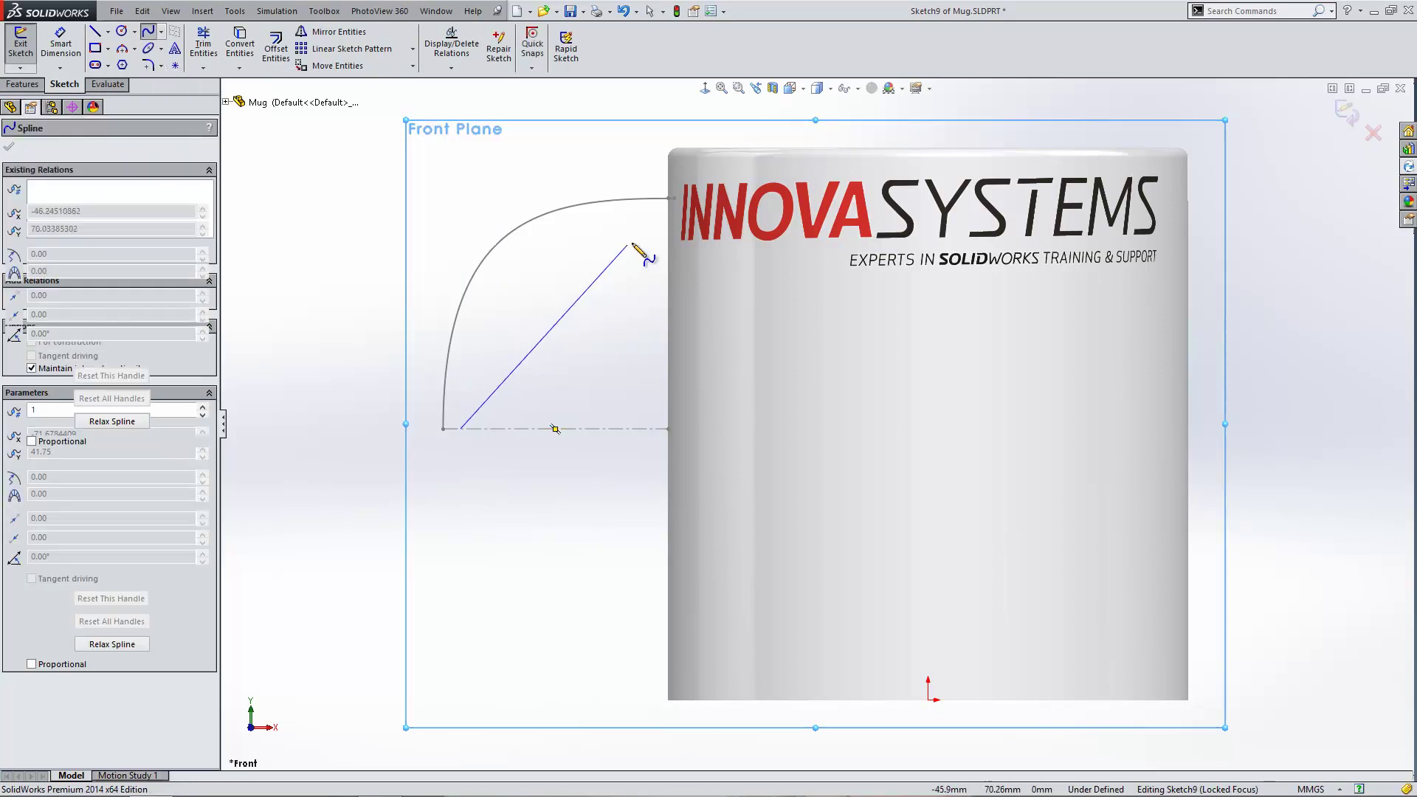
pyautogui.click(672, 240)
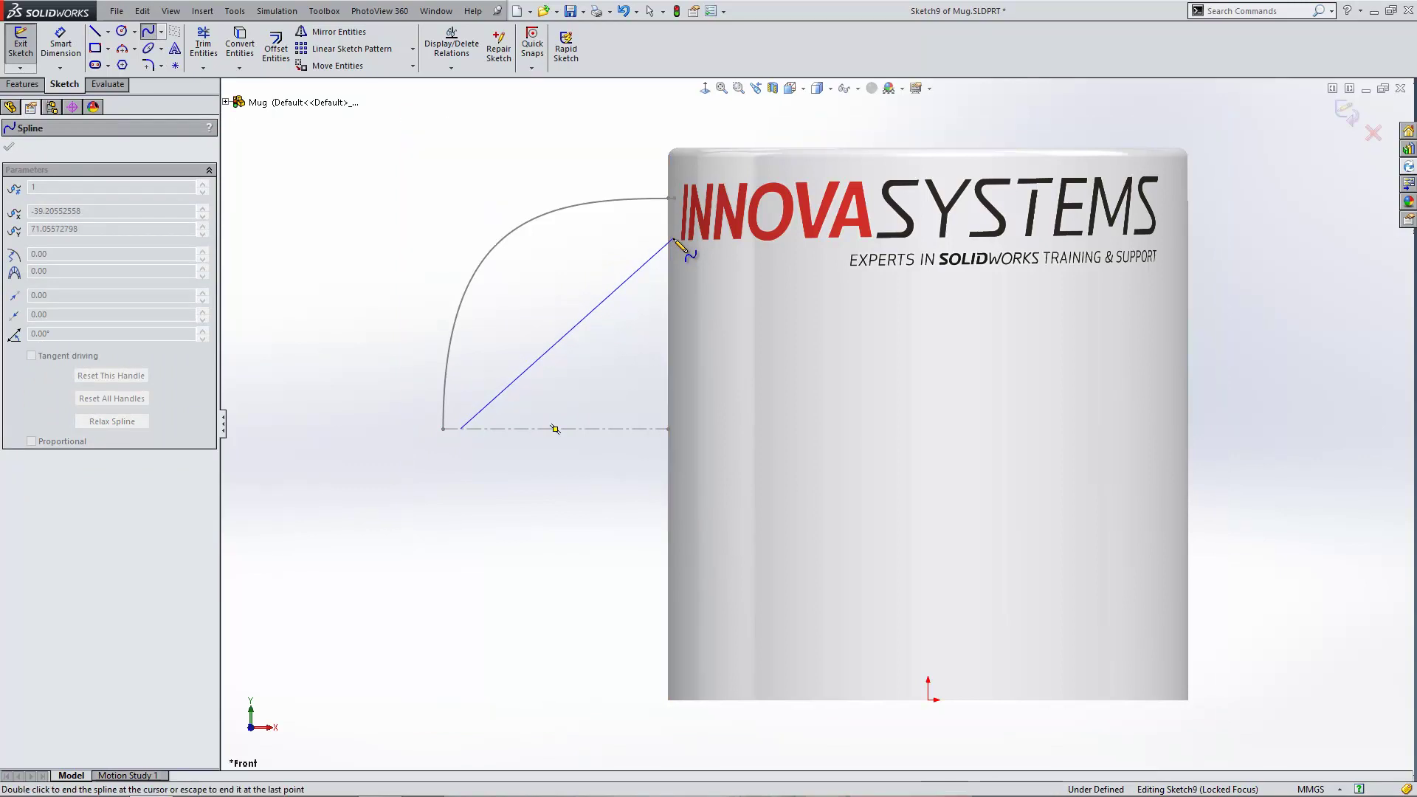
pyautogui.press('Escape')
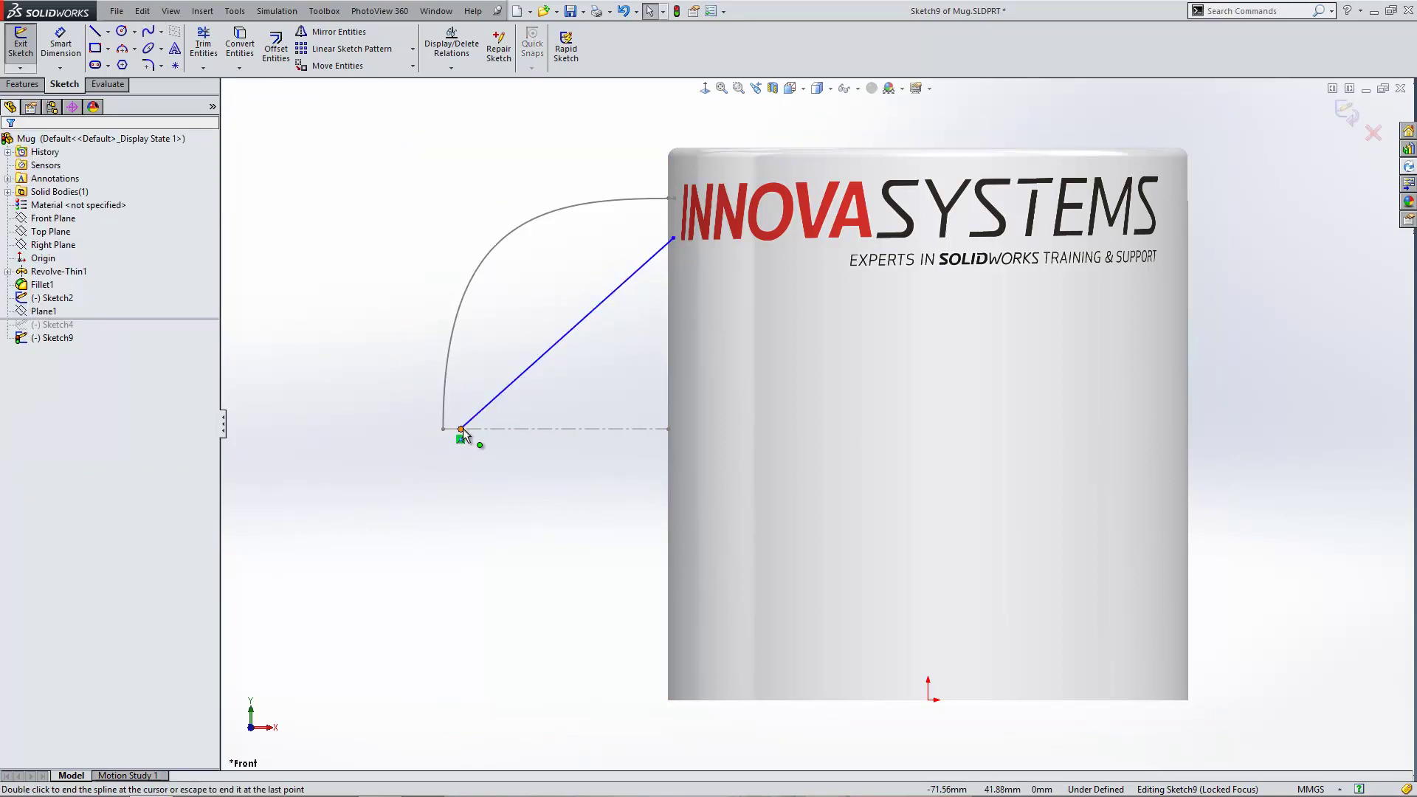
# Make the spline's upper endpoint vertical with the path end point Point14@Sketch2.
pyautogui.click(673, 237)
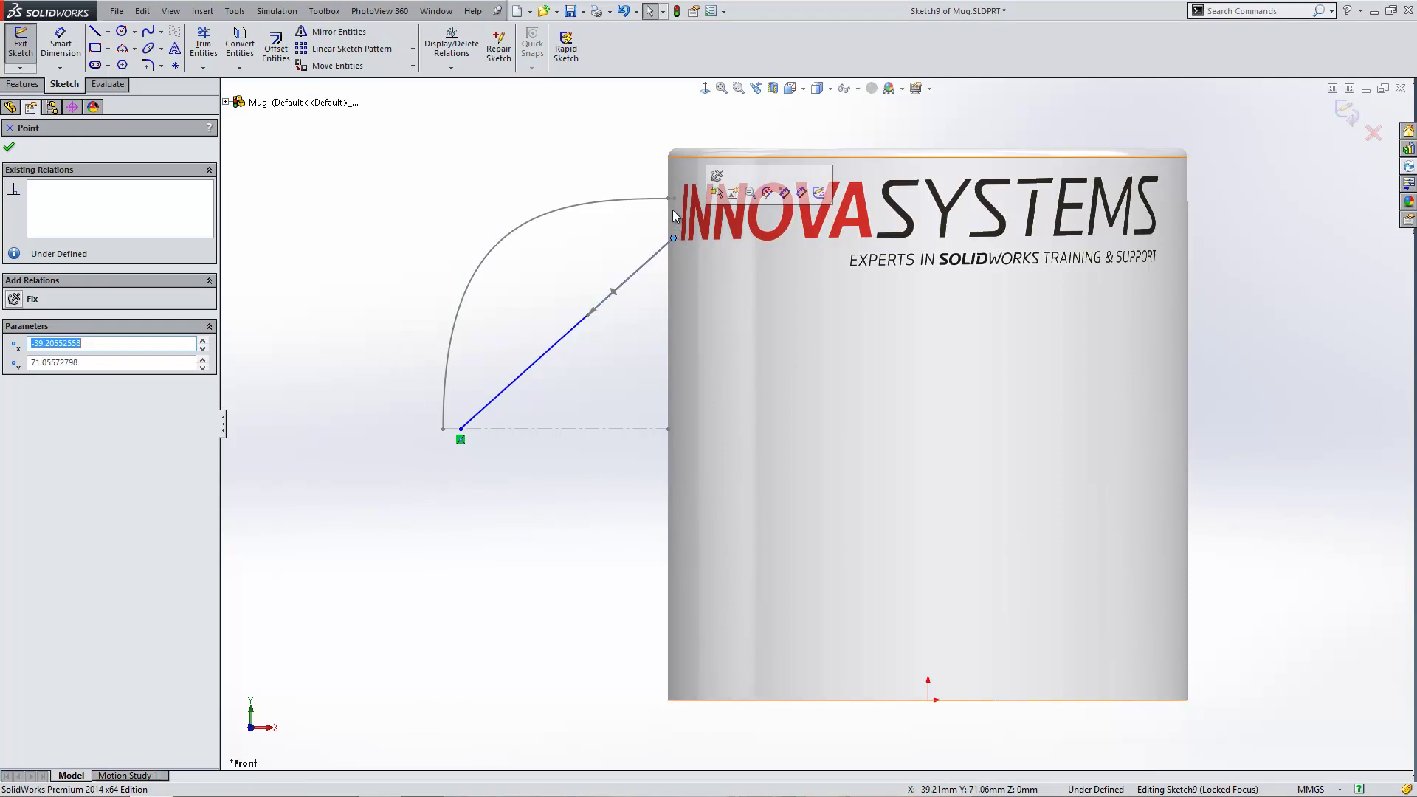
pyautogui.keyDown('ctrl'); pyautogui.click(673, 198); pyautogui.keyUp('ctrl')
pyautogui.click(723, 157)
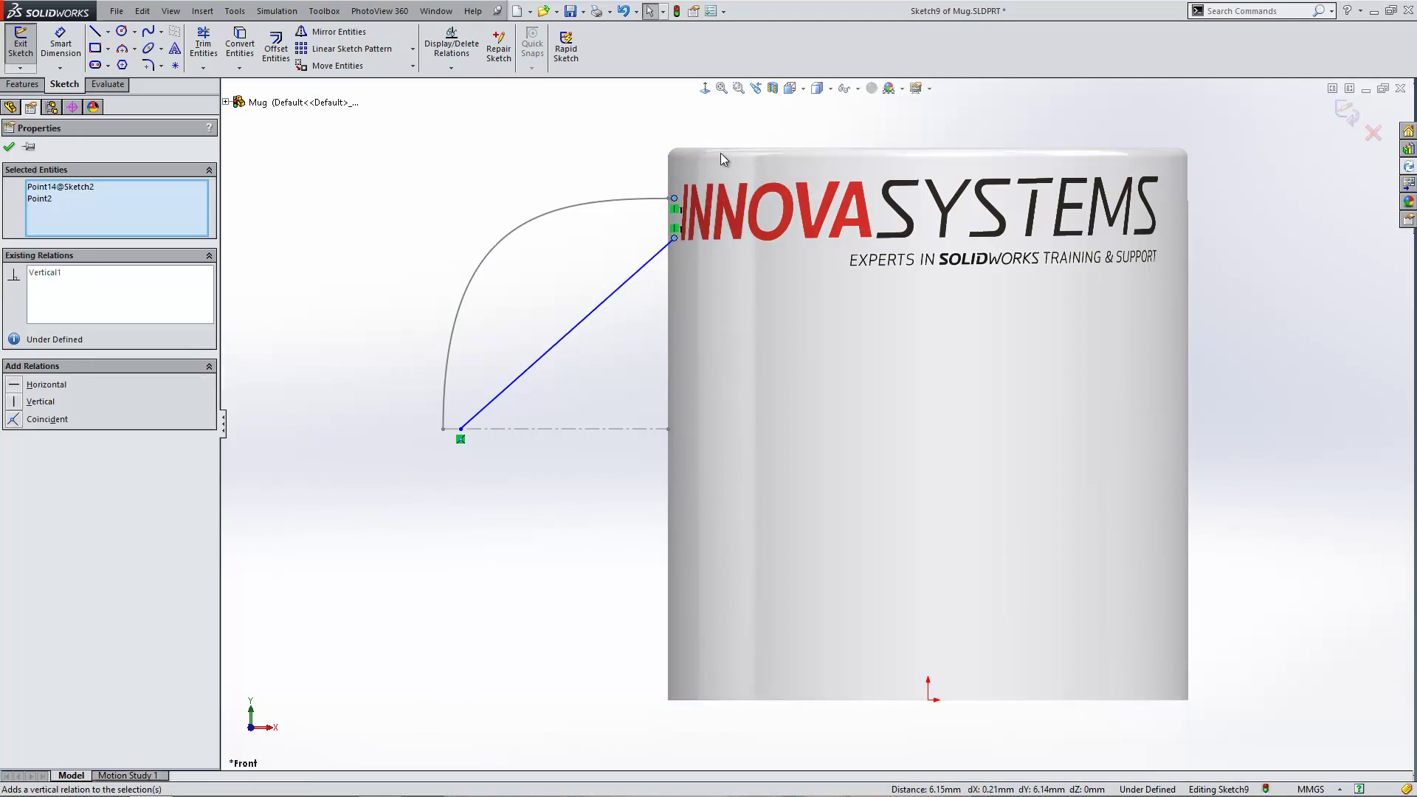
pyautogui.click(542, 277)
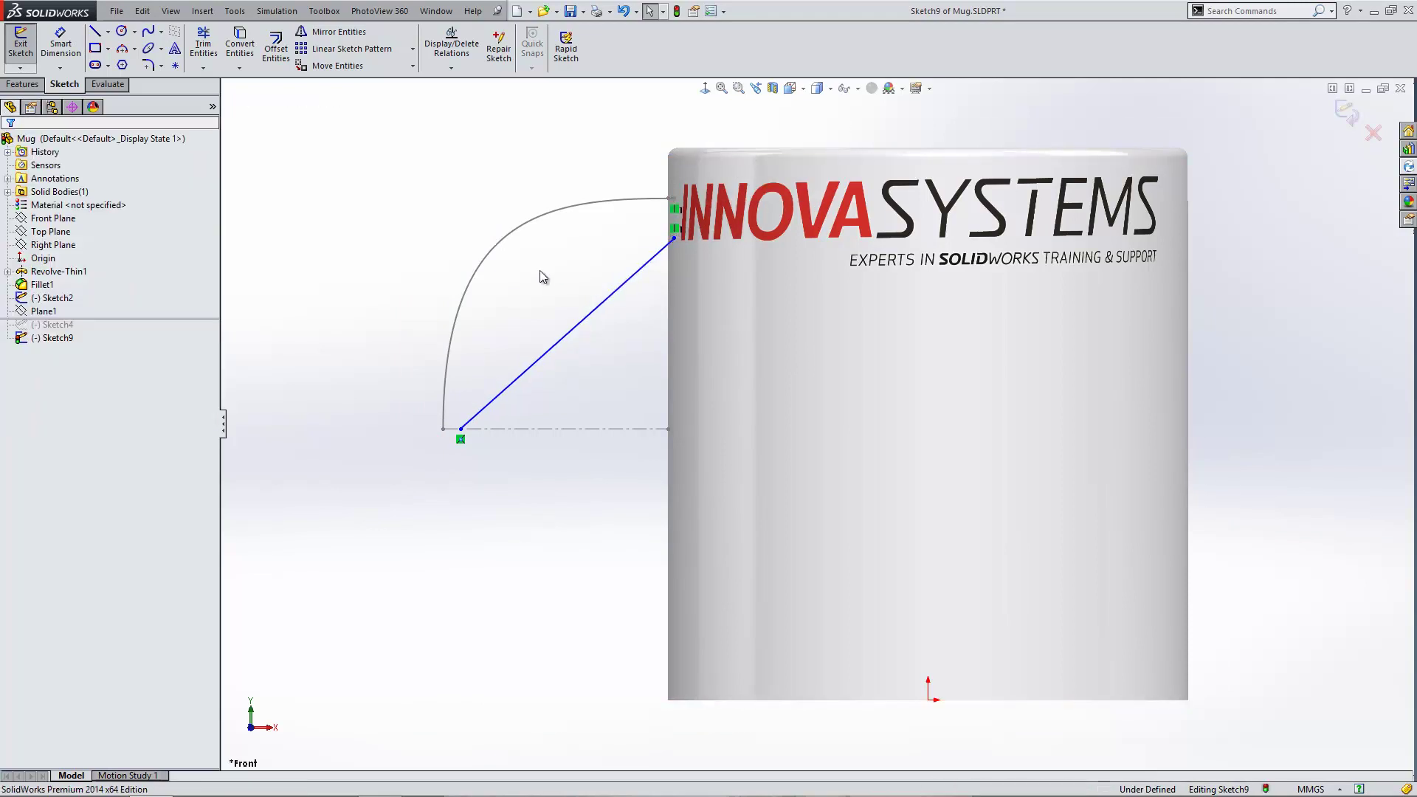
# Dimension the spline's mug end 22 mm vertically and its lower end 4 mm horizontally.
pyautogui.click(80, 45)
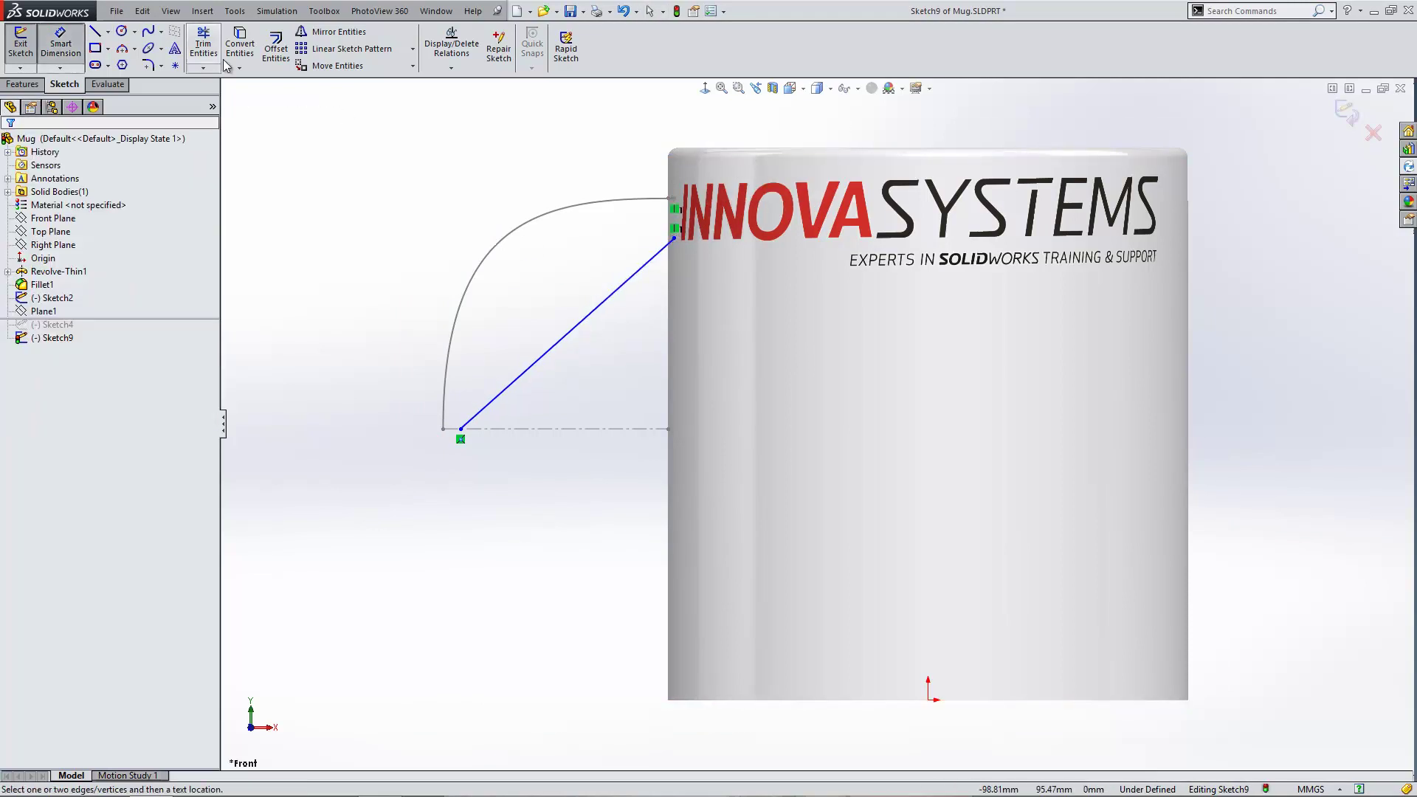
pyautogui.click(681, 236)
pyautogui.click(726, 217)
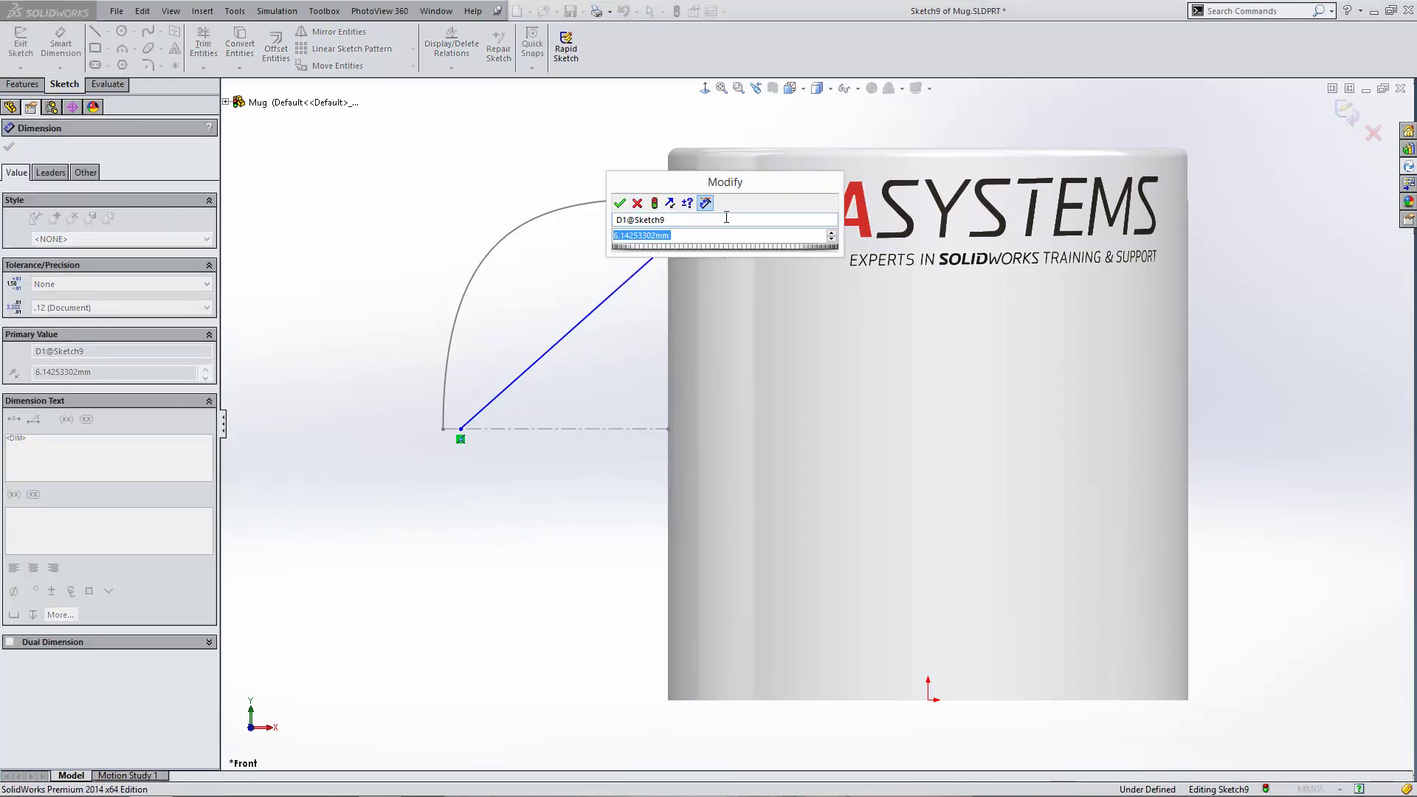
pyautogui.write('22')
pyautogui.press('Return')
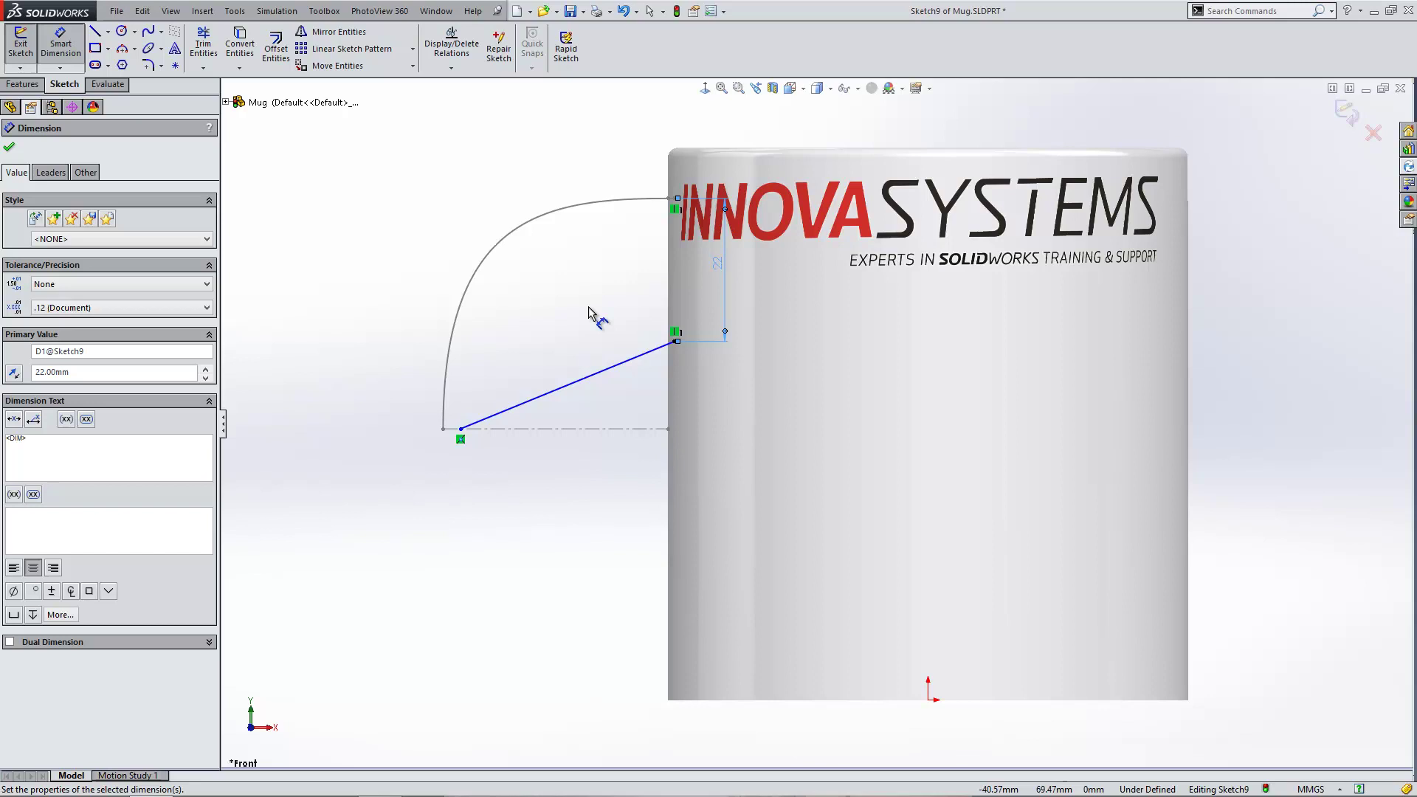
pyautogui.click(462, 430)
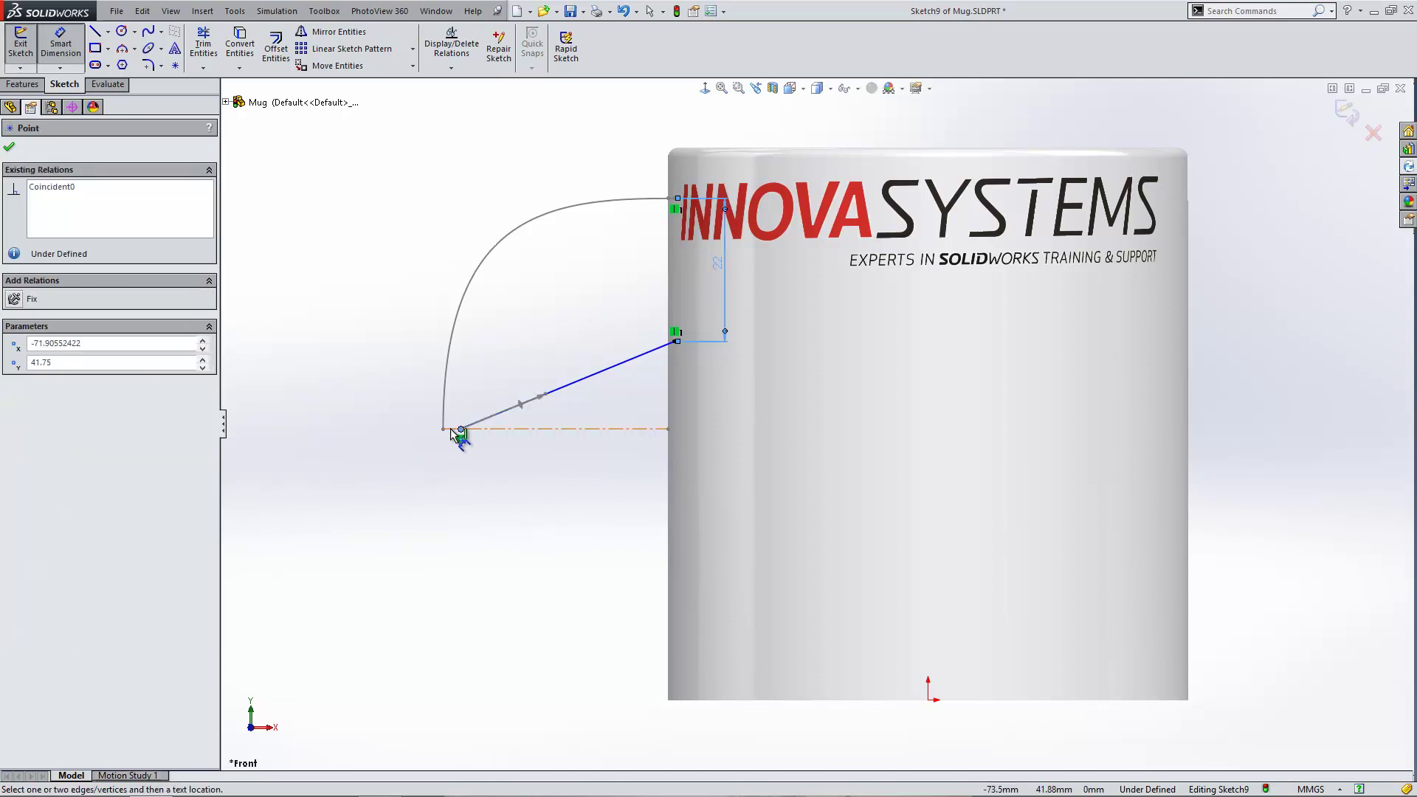
pyautogui.click(443, 428)
pyautogui.click(509, 486)
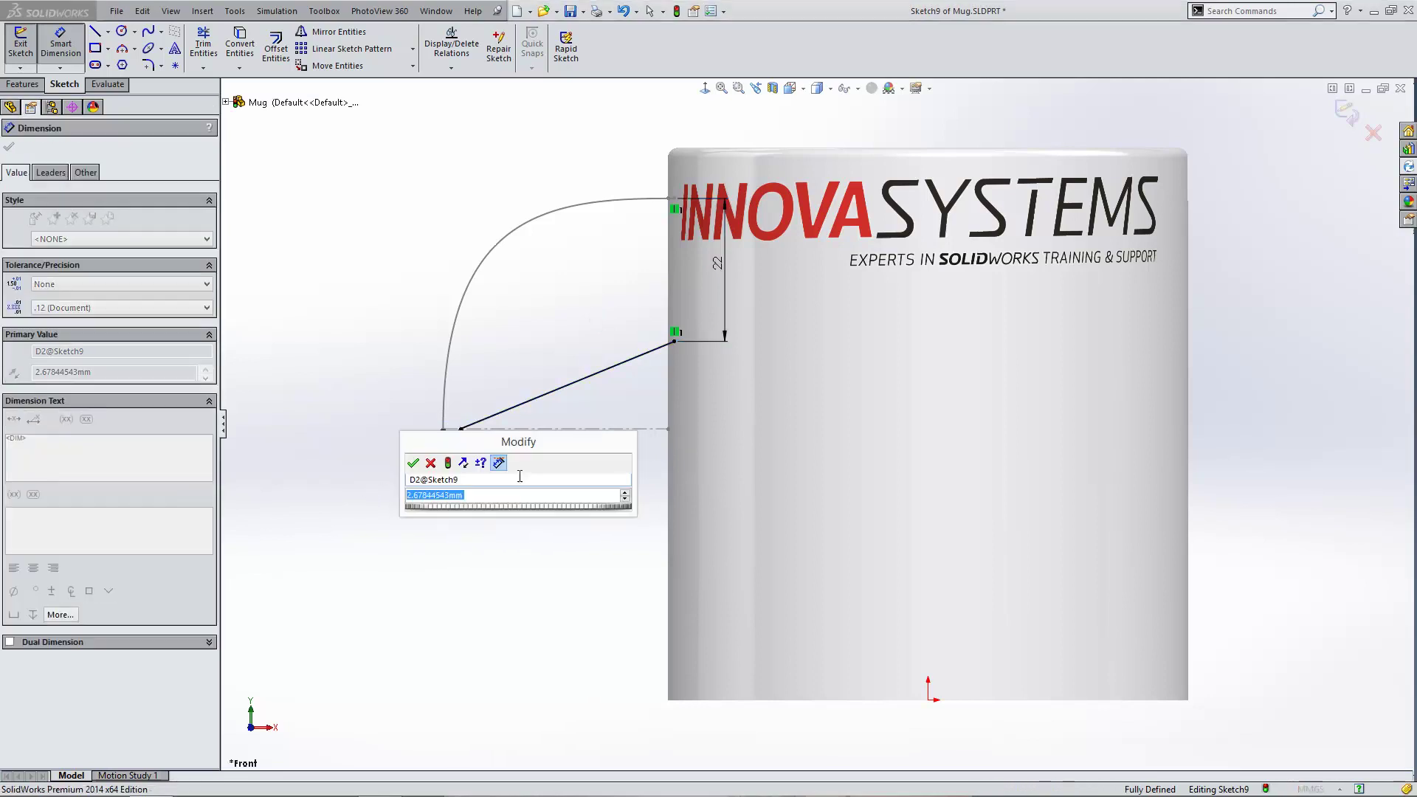
pyautogui.write('4')
pyautogui.press('Return')
pyautogui.press('Escape')
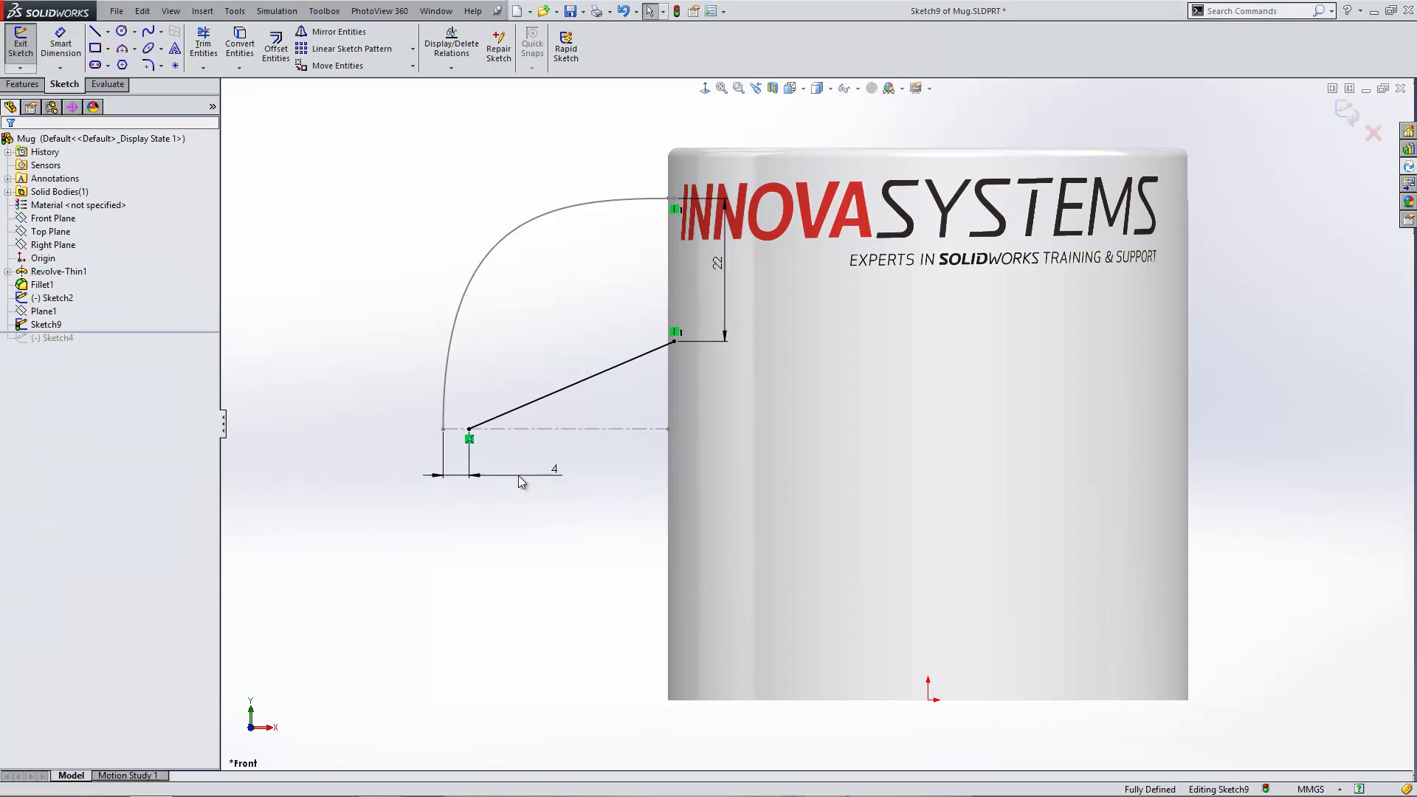
# Drag the spline's tangent handles, making the lower one vertical, to form a high arch meeting the mug.
pyautogui.click(589, 378)
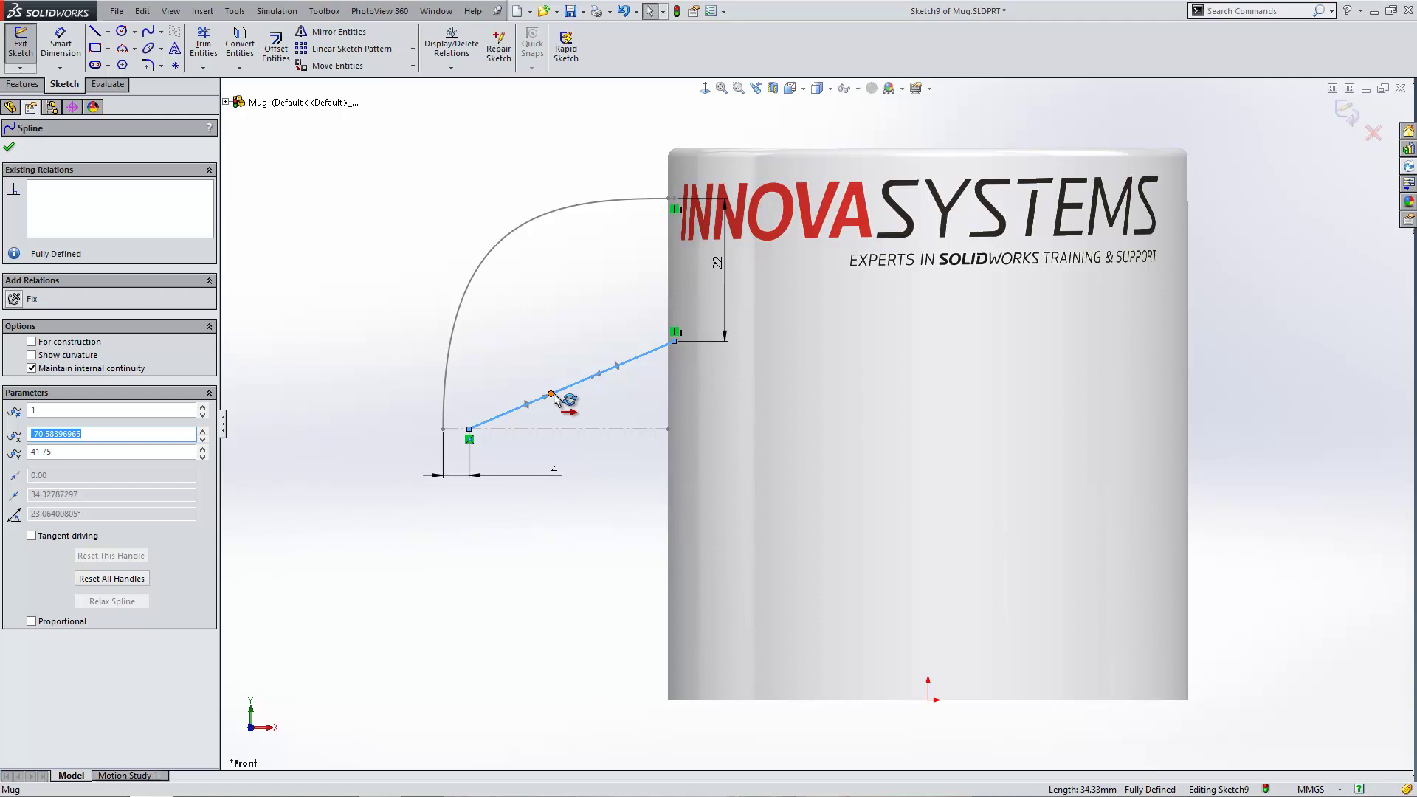
pyautogui.moveTo(551, 395); pyautogui.dragTo(471, 345)
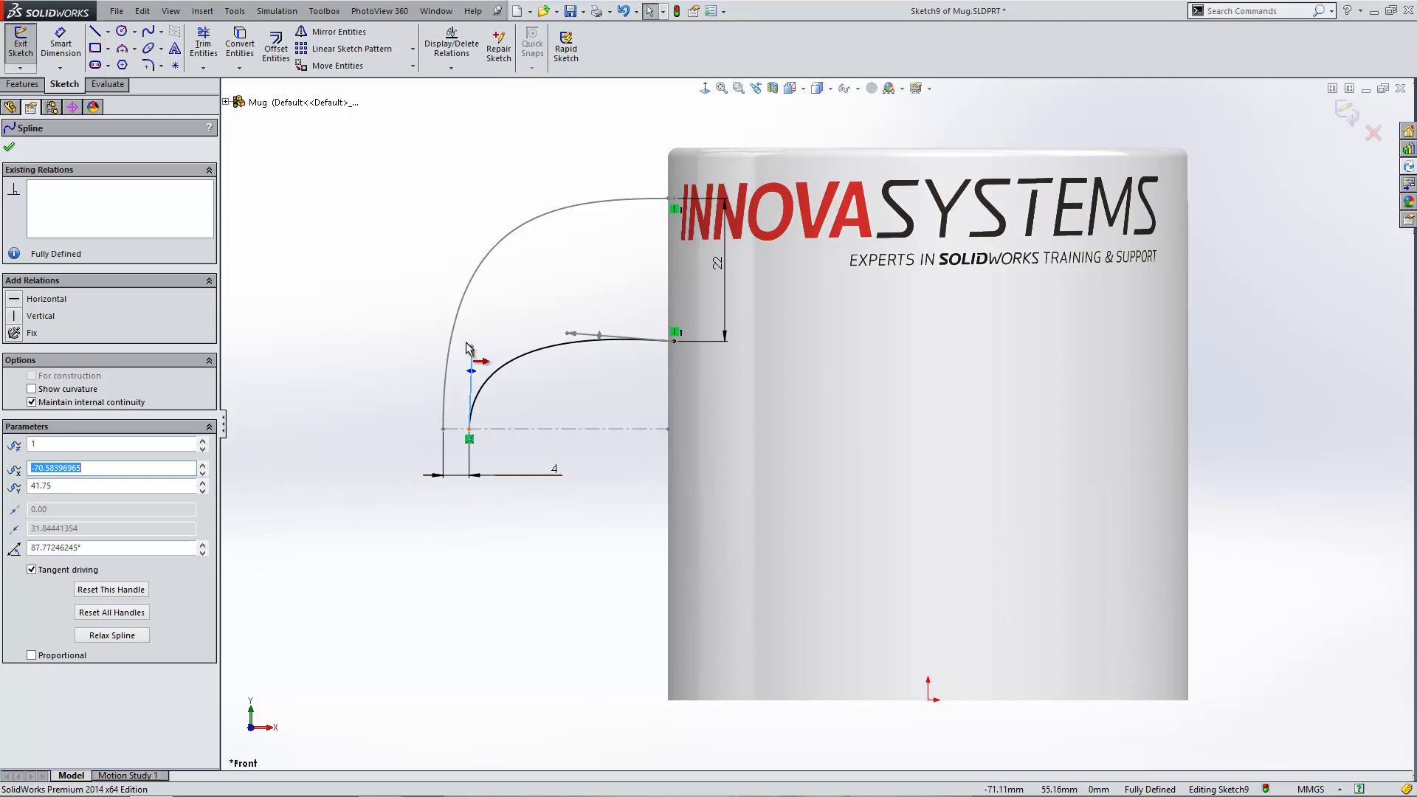
pyautogui.click(13, 315)
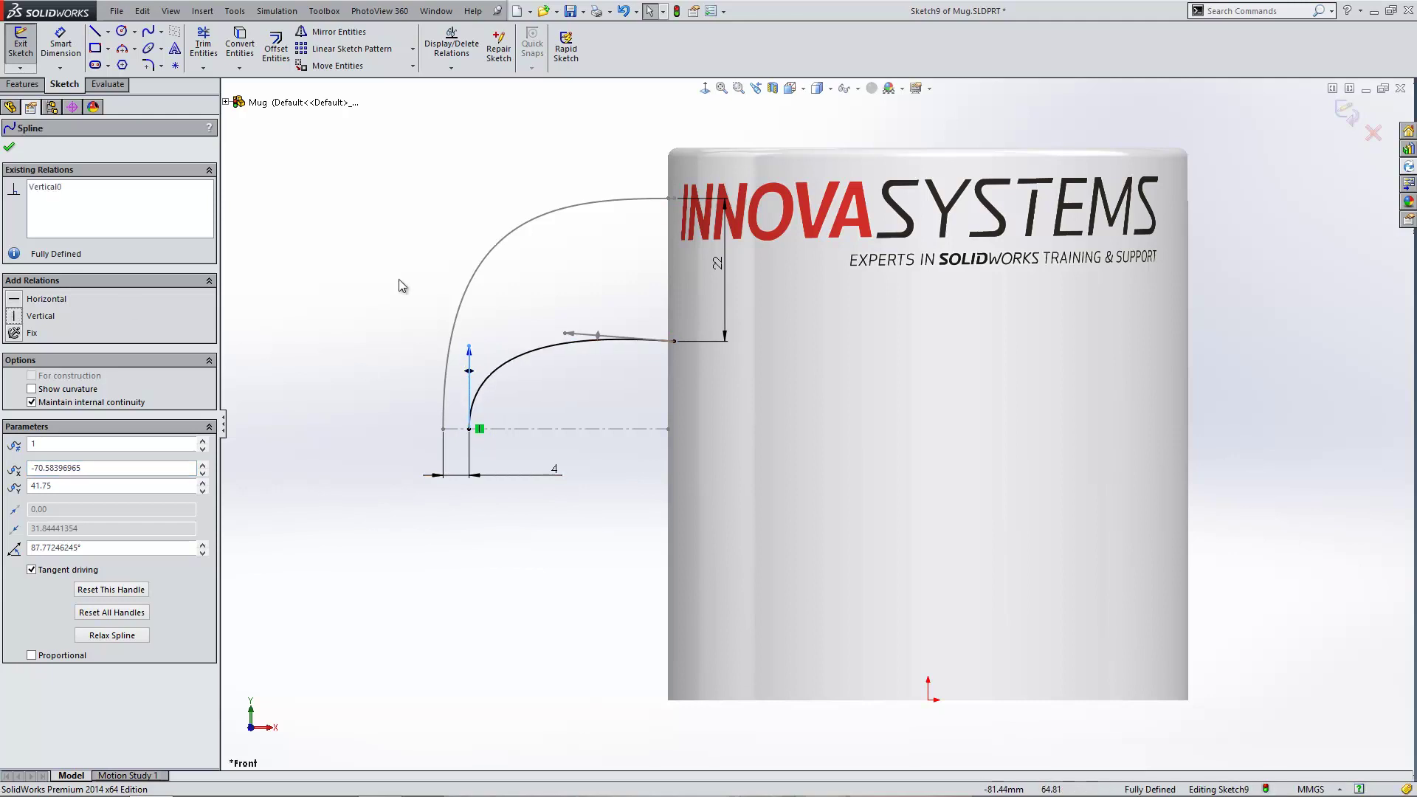
pyautogui.moveTo(564, 337); pyautogui.dragTo(595, 186)
pyautogui.moveTo(468, 377); pyautogui.dragTo(469, 311)
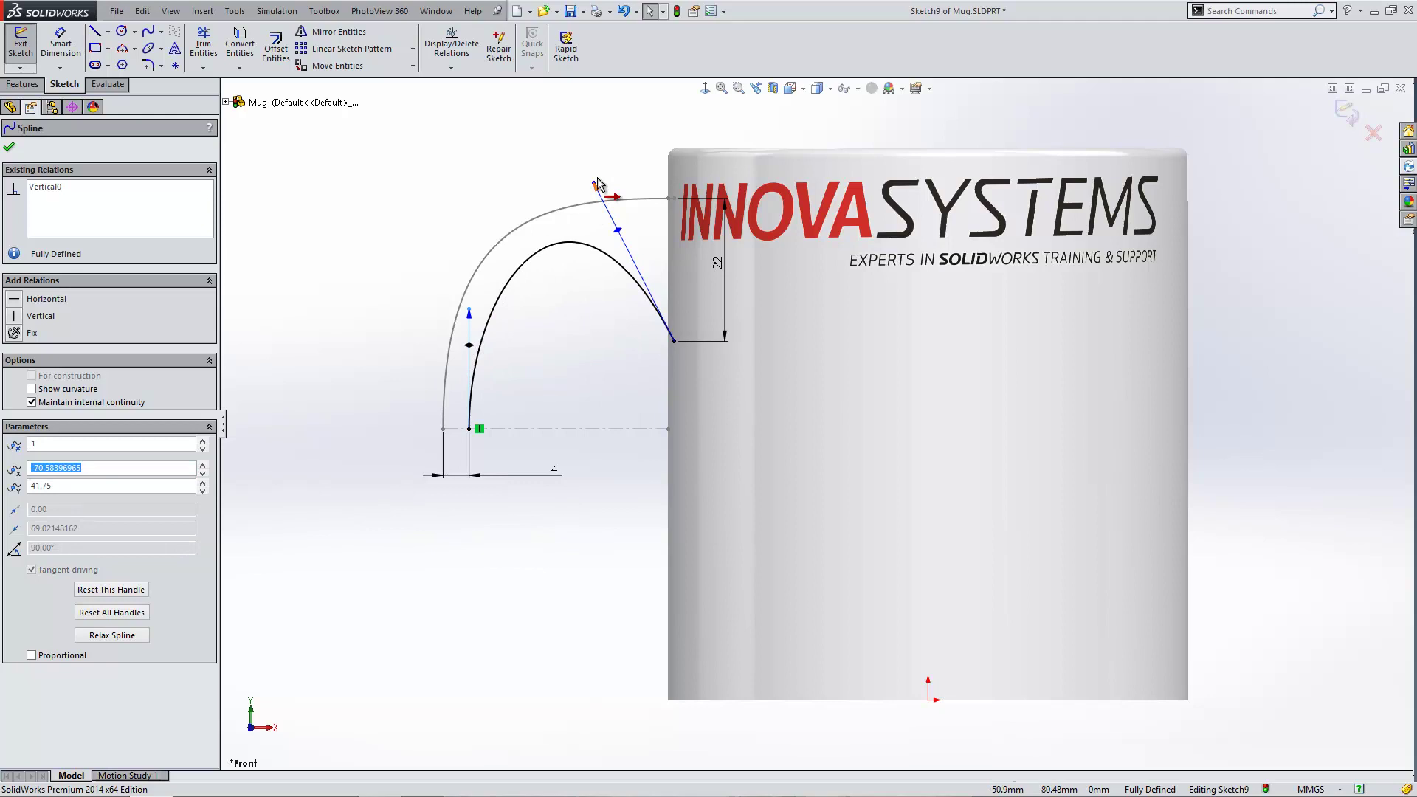
pyautogui.moveTo(595, 187); pyautogui.dragTo(597, 199)
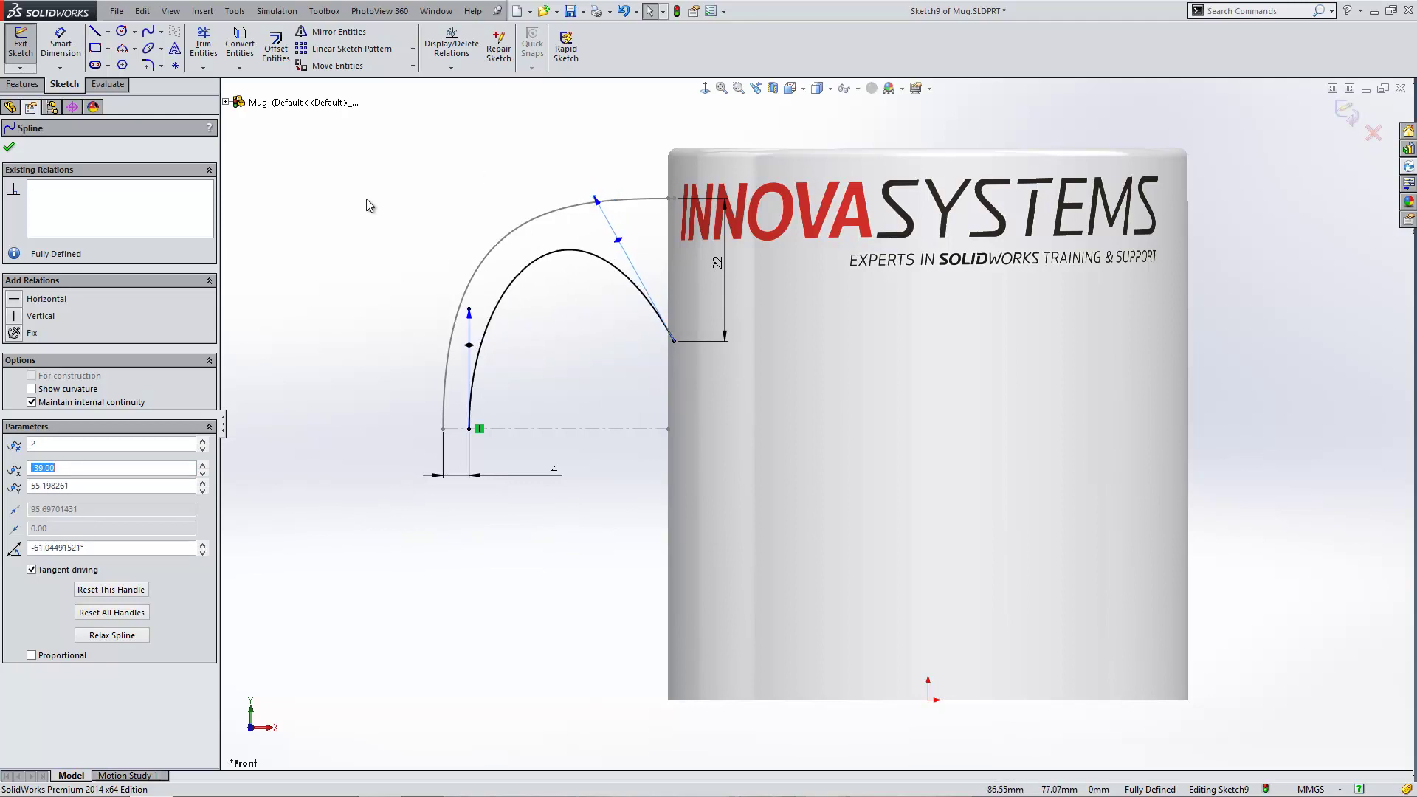
pyautogui.moveTo(596, 199); pyautogui.dragTo(598, 196)
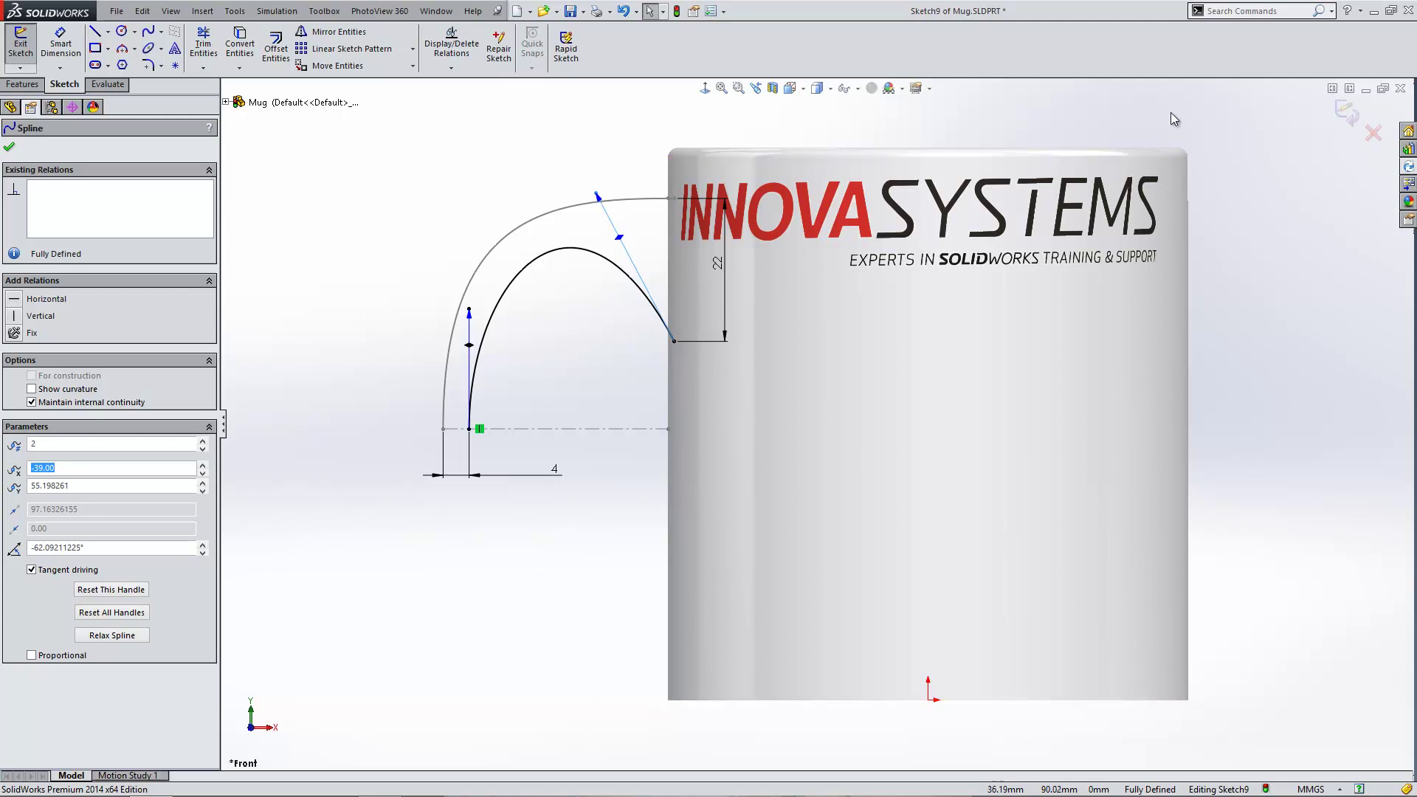
# Exit Sketch9, roll the model forward past Sketch4, and select Sketch4 in the tree.
pyautogui.click(1352, 113)
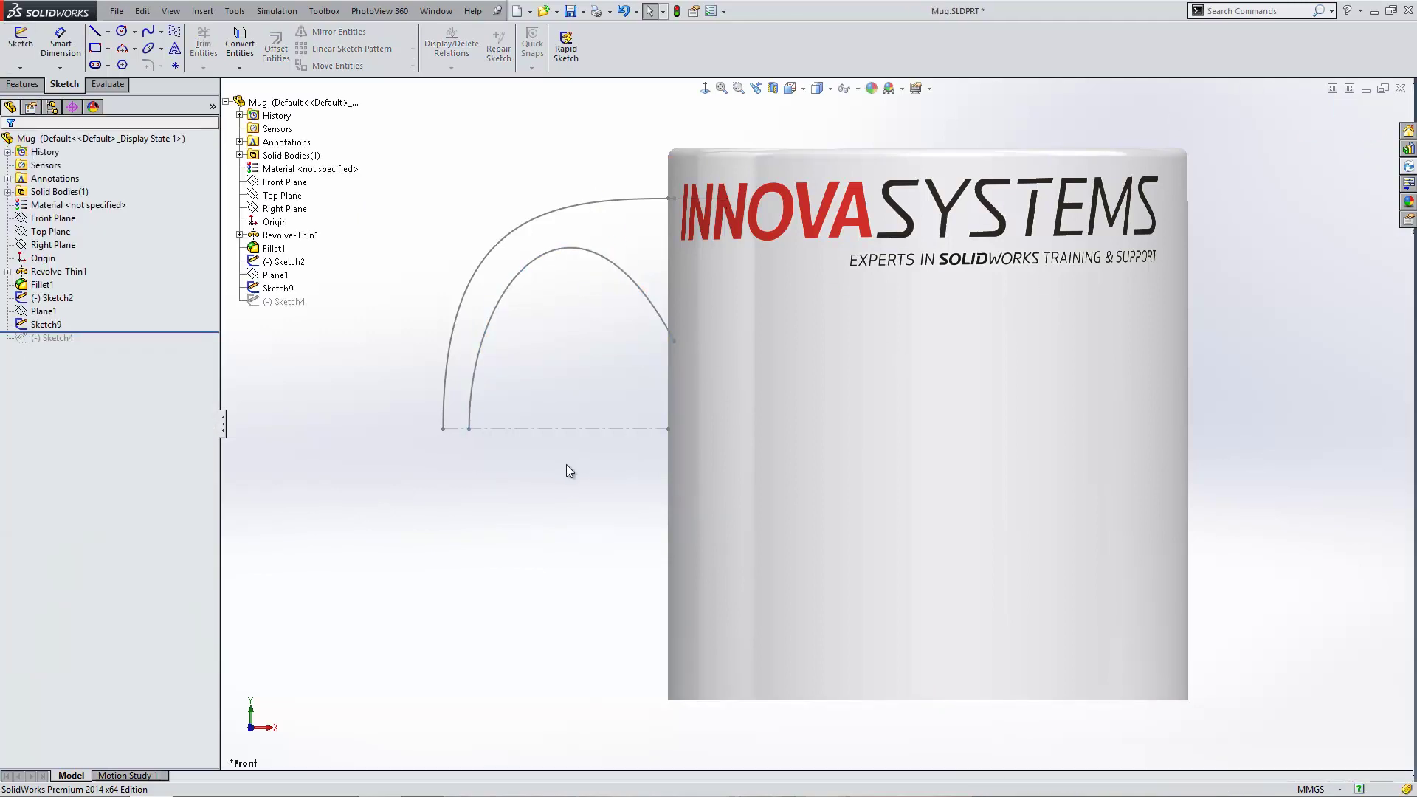
pyautogui.moveTo(564, 464); pyautogui.dragTo(611, 502, button='middle')
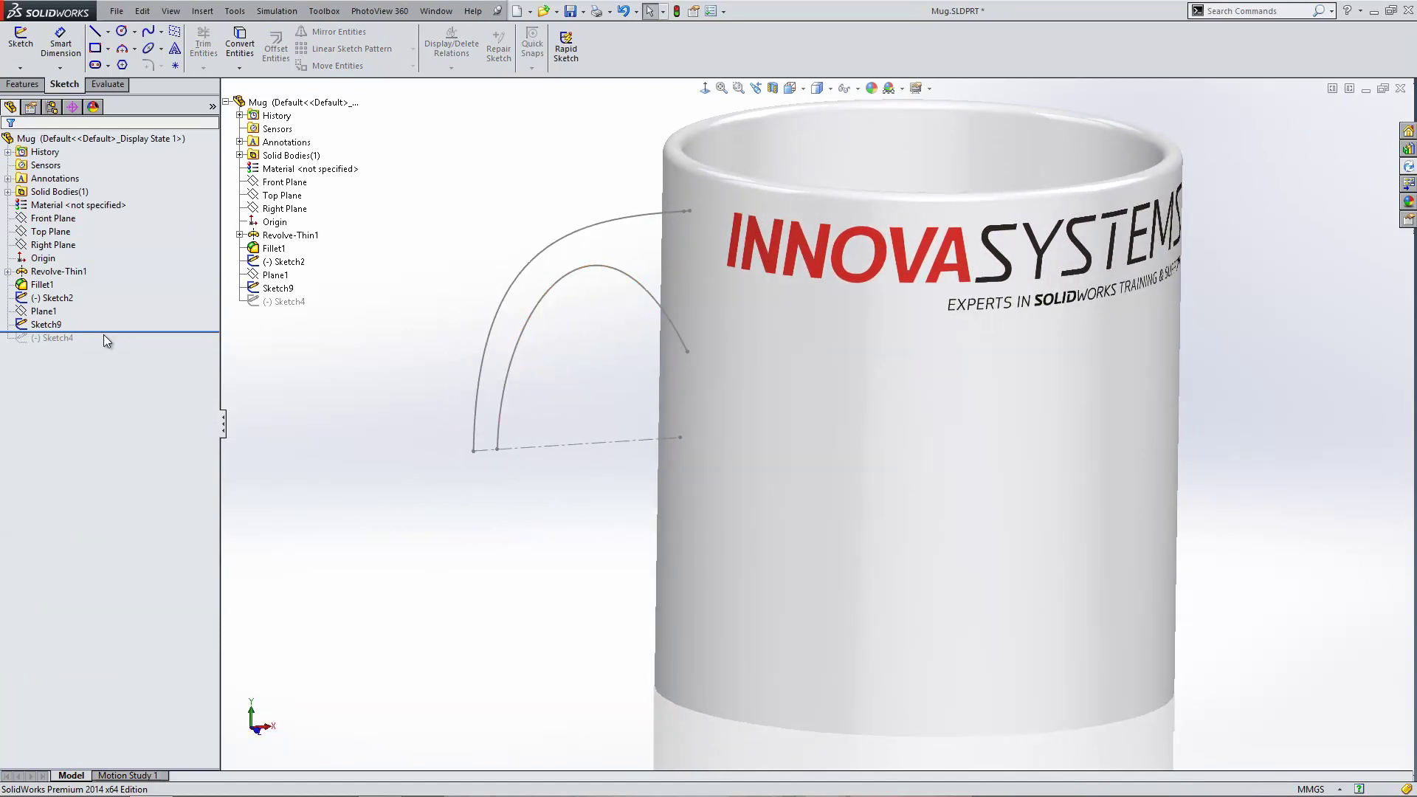
pyautogui.moveTo(104, 334); pyautogui.dragTo(115, 362)
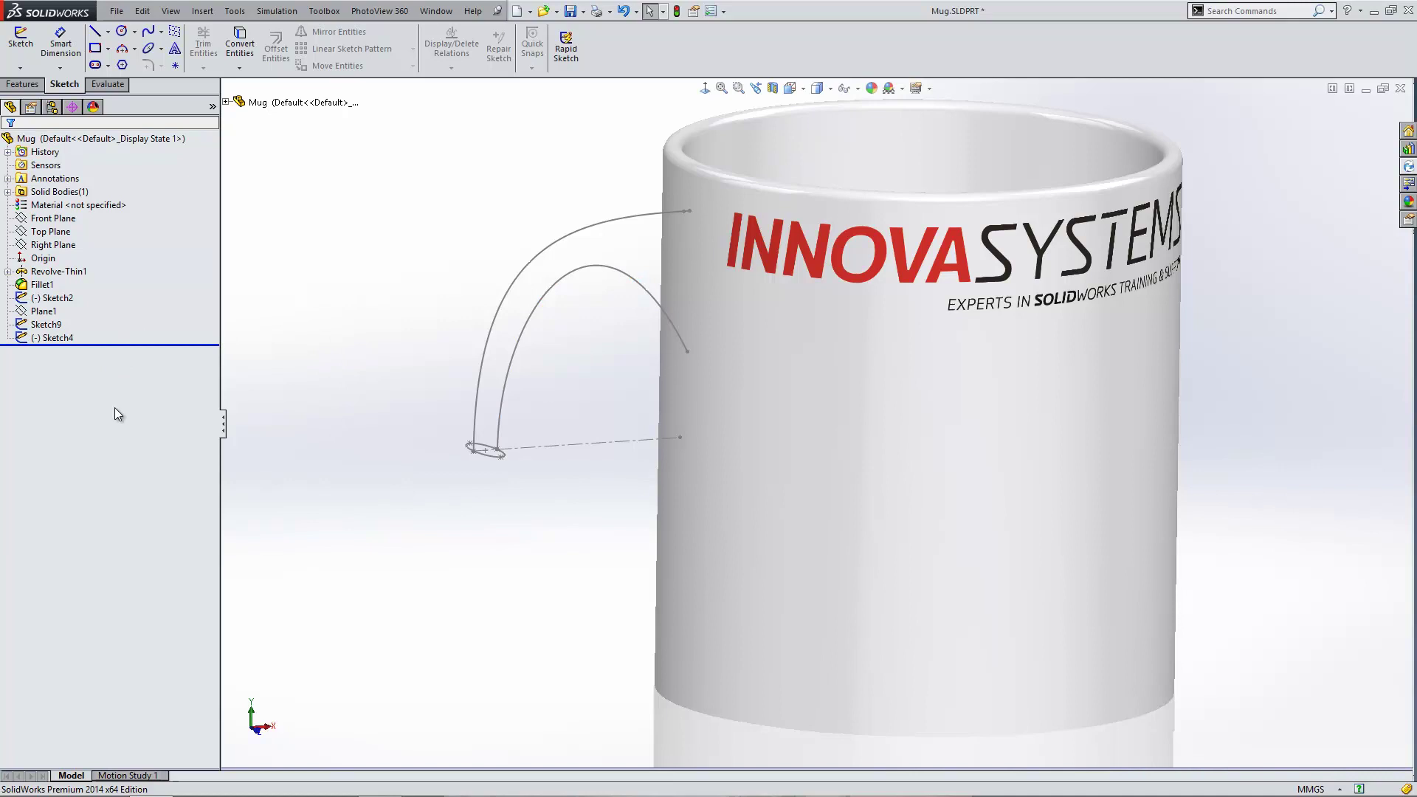
pyautogui.click(61, 340)
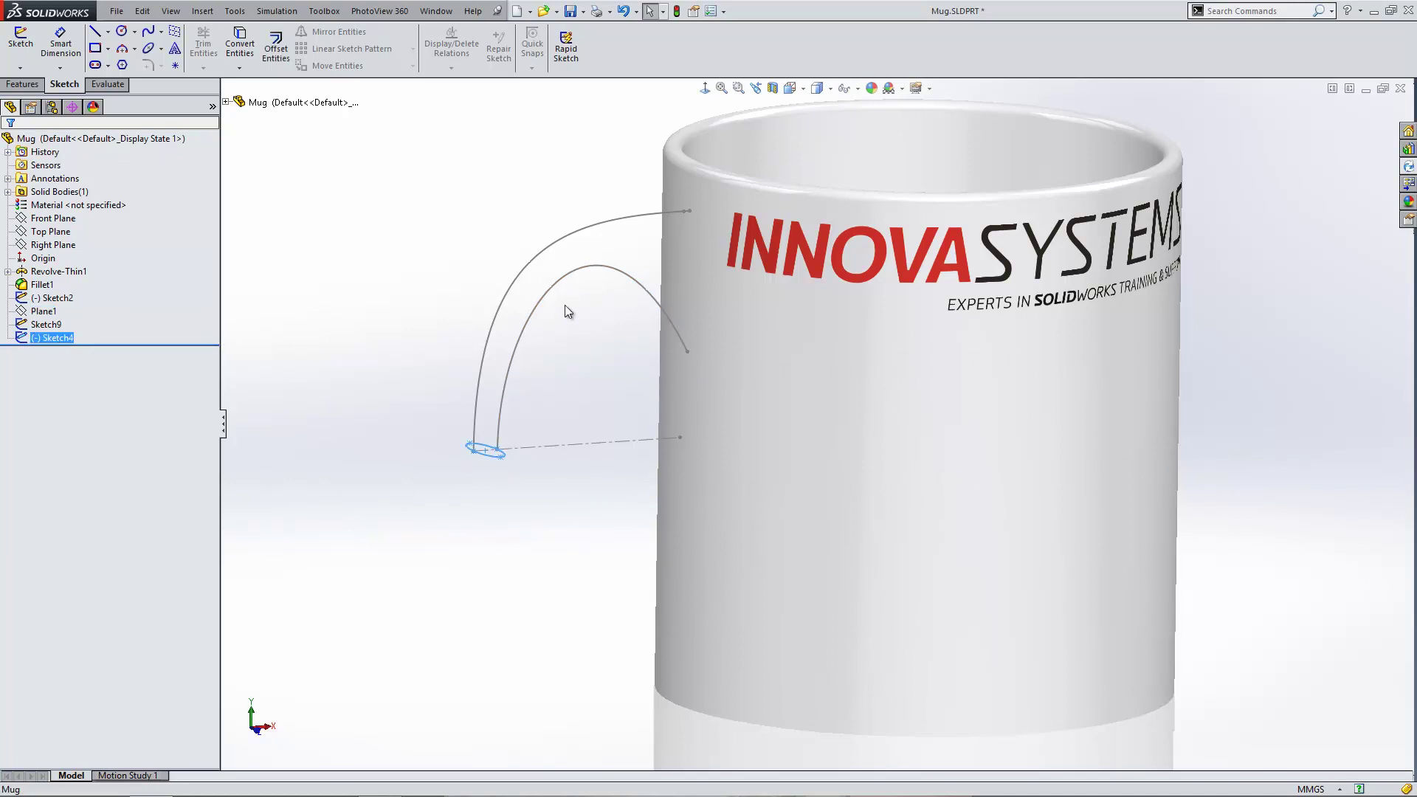
pyautogui.click(557, 286)
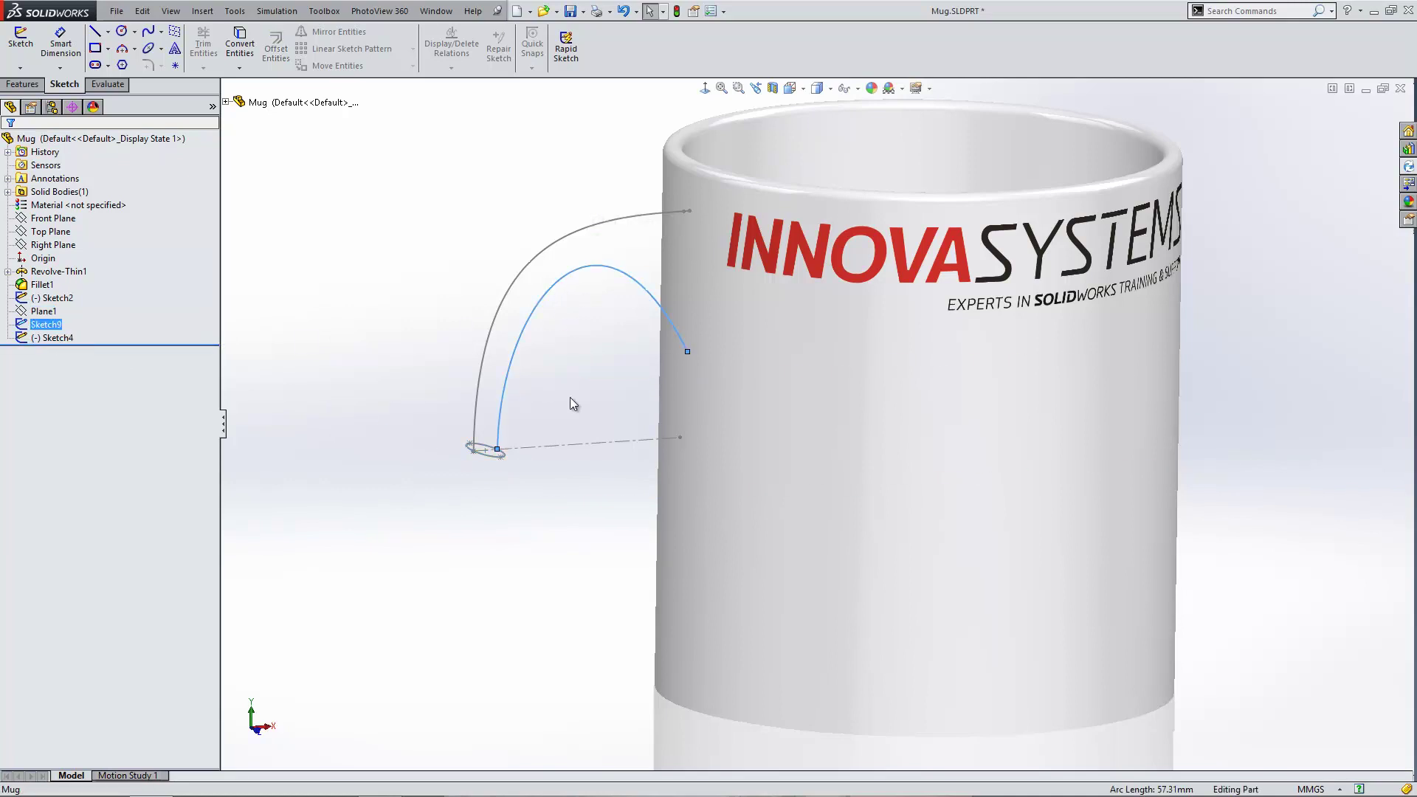
pyautogui.click(568, 464)
pyautogui.click(63, 336)
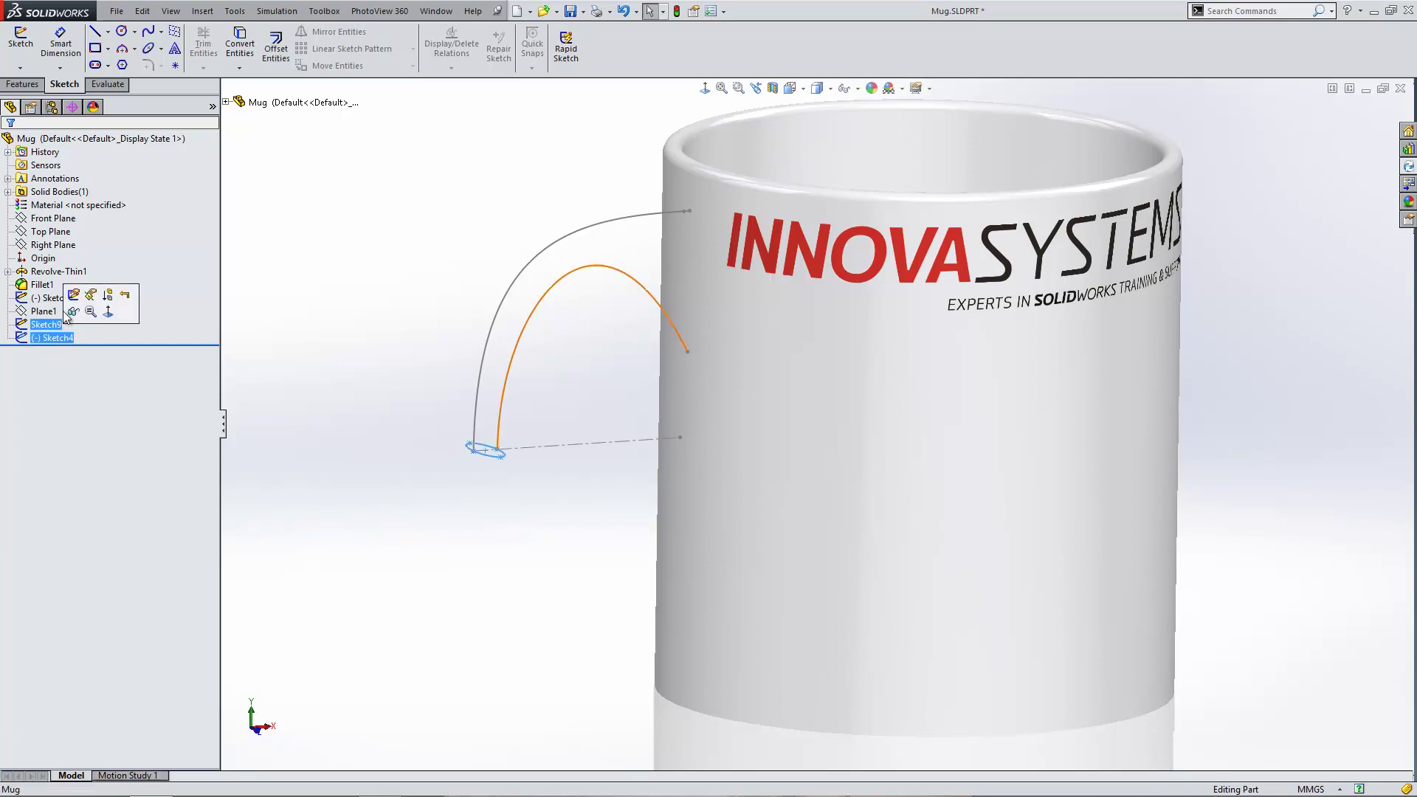
# In Sketch4, pierce the ellipse's end point onto Spline1@Sketch9, then zoom to fit.
pyautogui.click(74, 296)
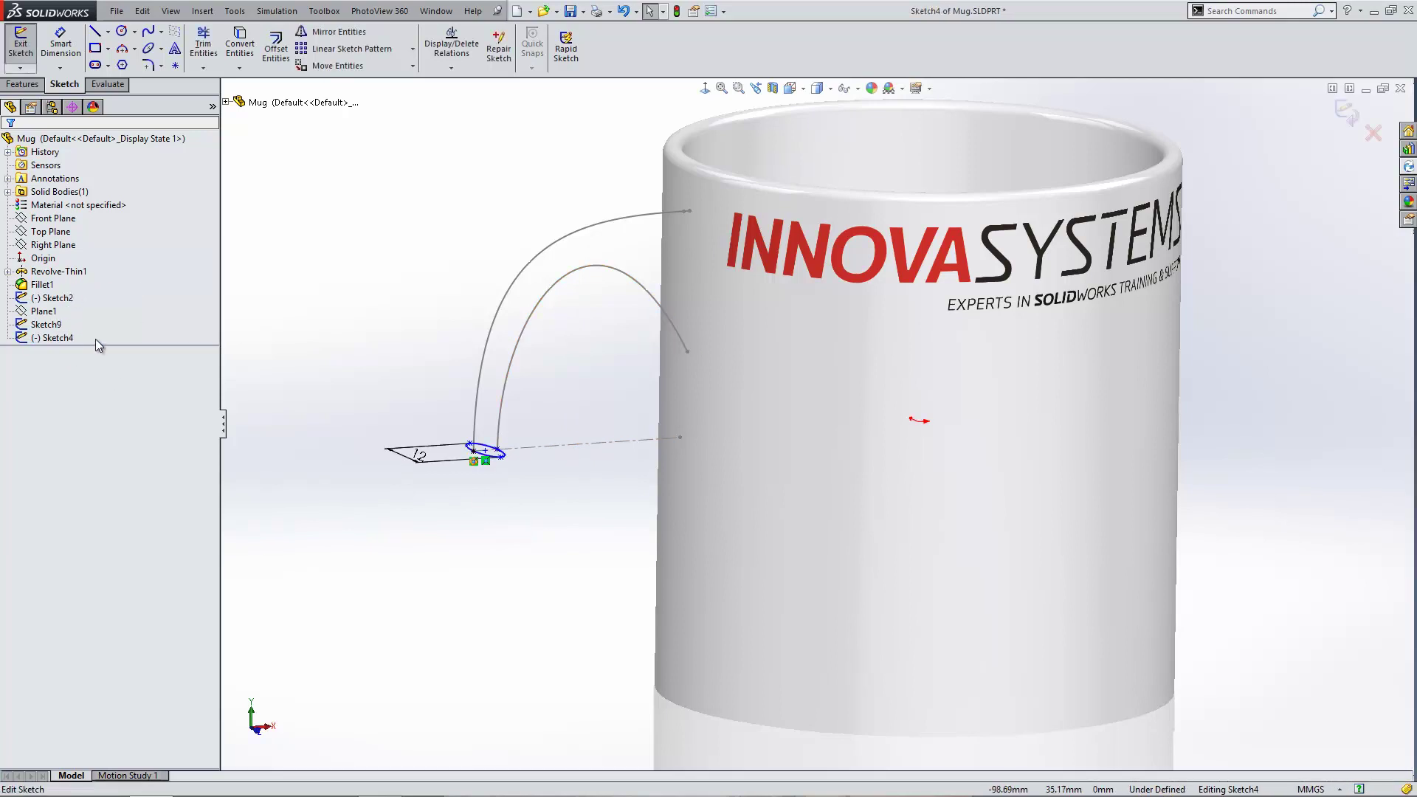
pyautogui.click(47, 326)
pyautogui.scroll(-2, 509, 462)
pyautogui.scroll(-3, 510, 462)
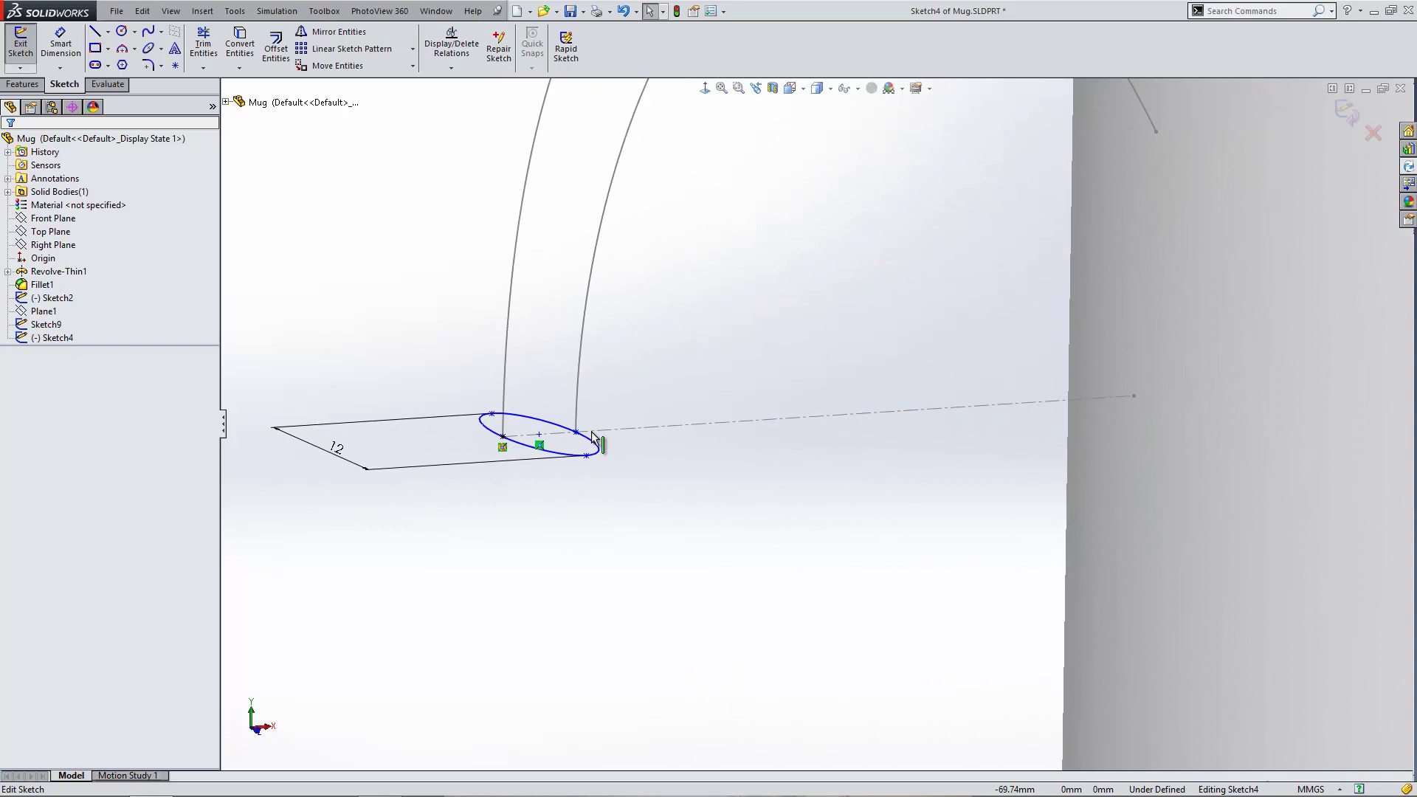
pyautogui.click(576, 433)
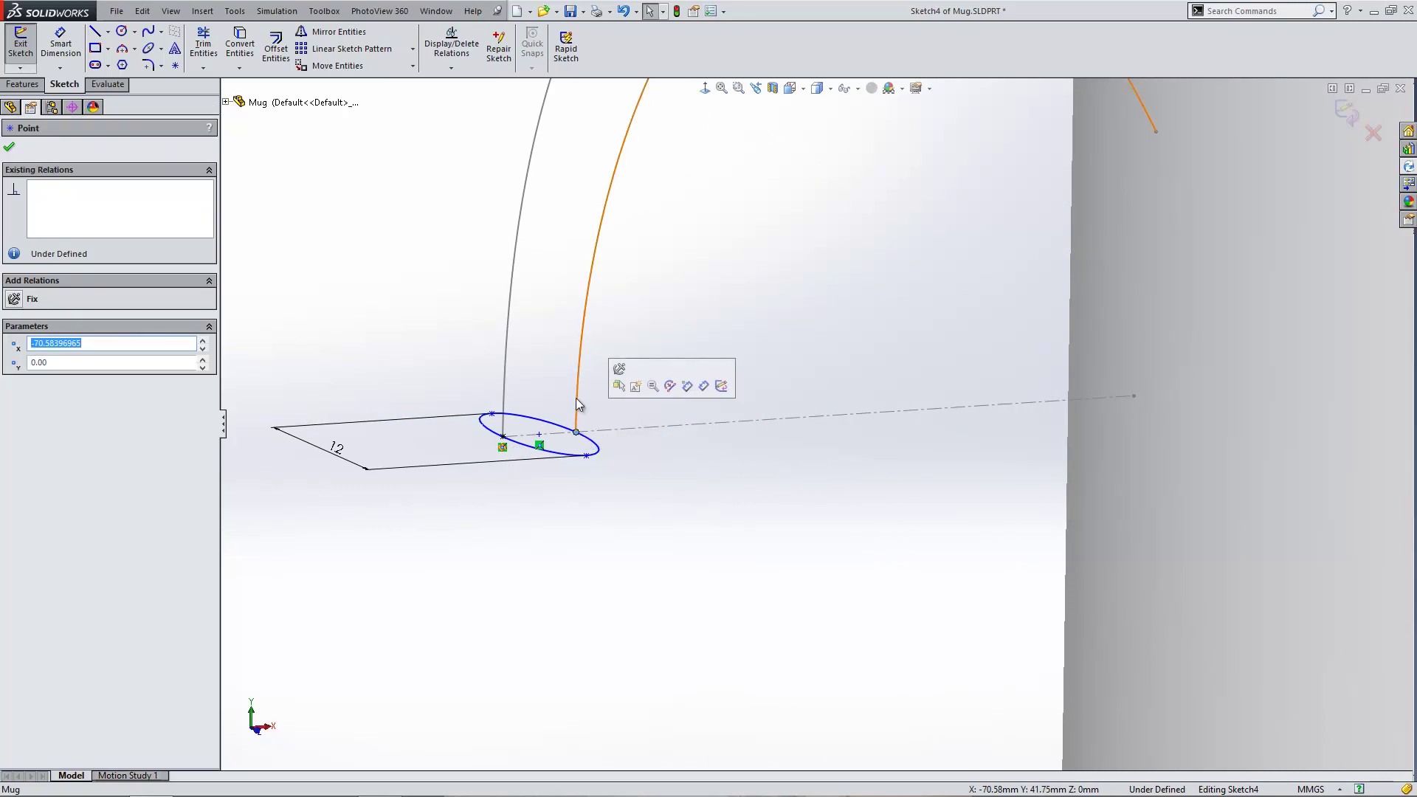
pyautogui.keyDown('ctrl'); pyautogui.click(581, 365); pyautogui.keyUp('ctrl')
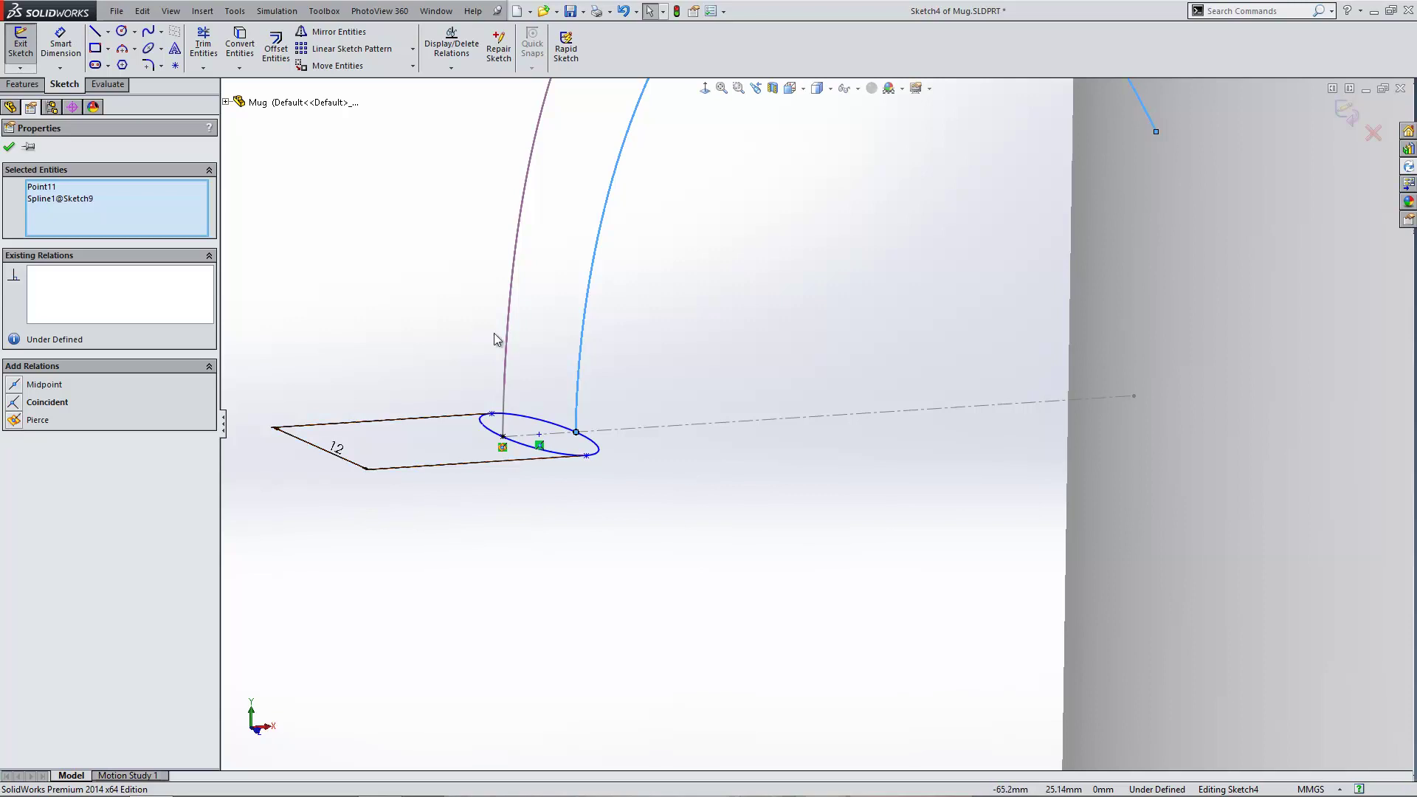
pyautogui.click(27, 419)
pyautogui.click(370, 262)
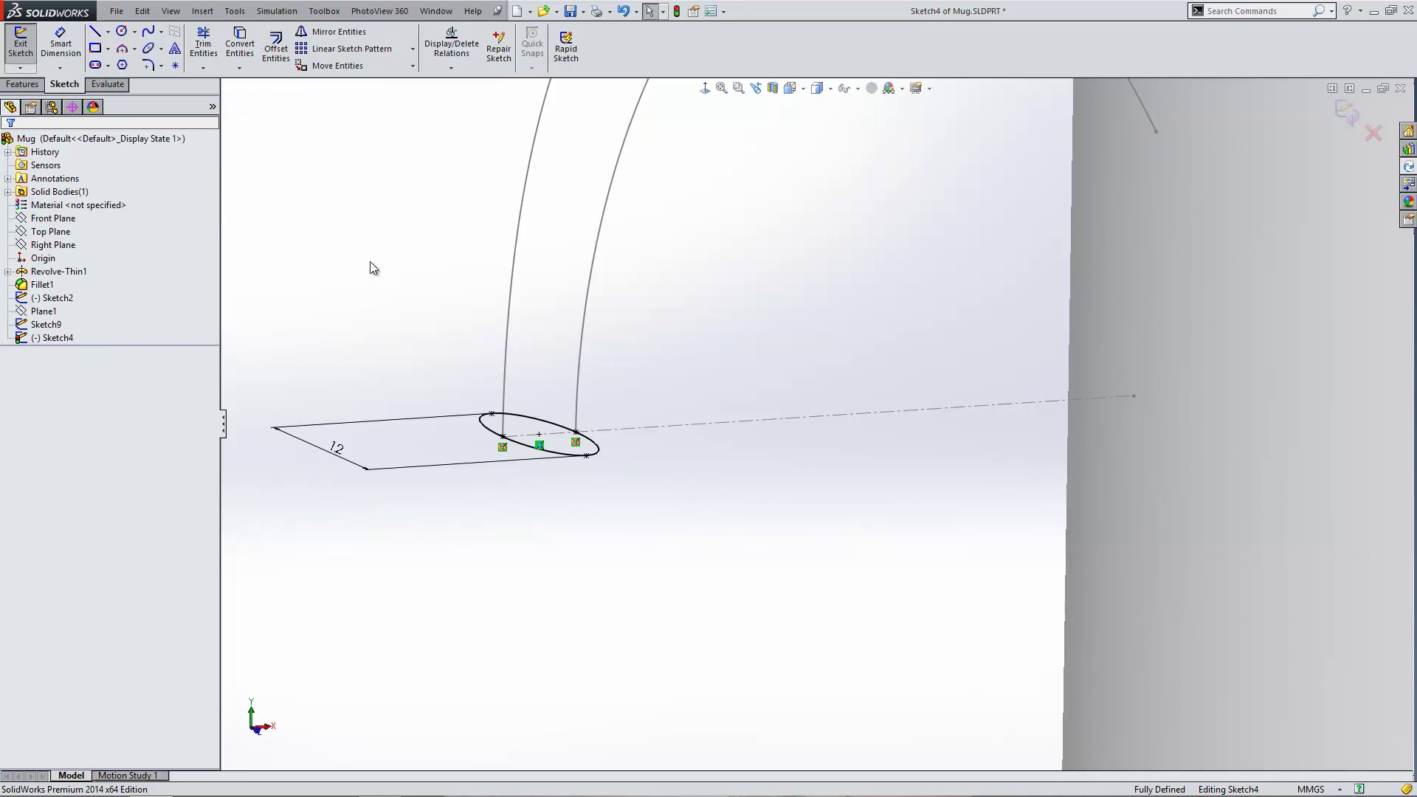
pyautogui.press('f')
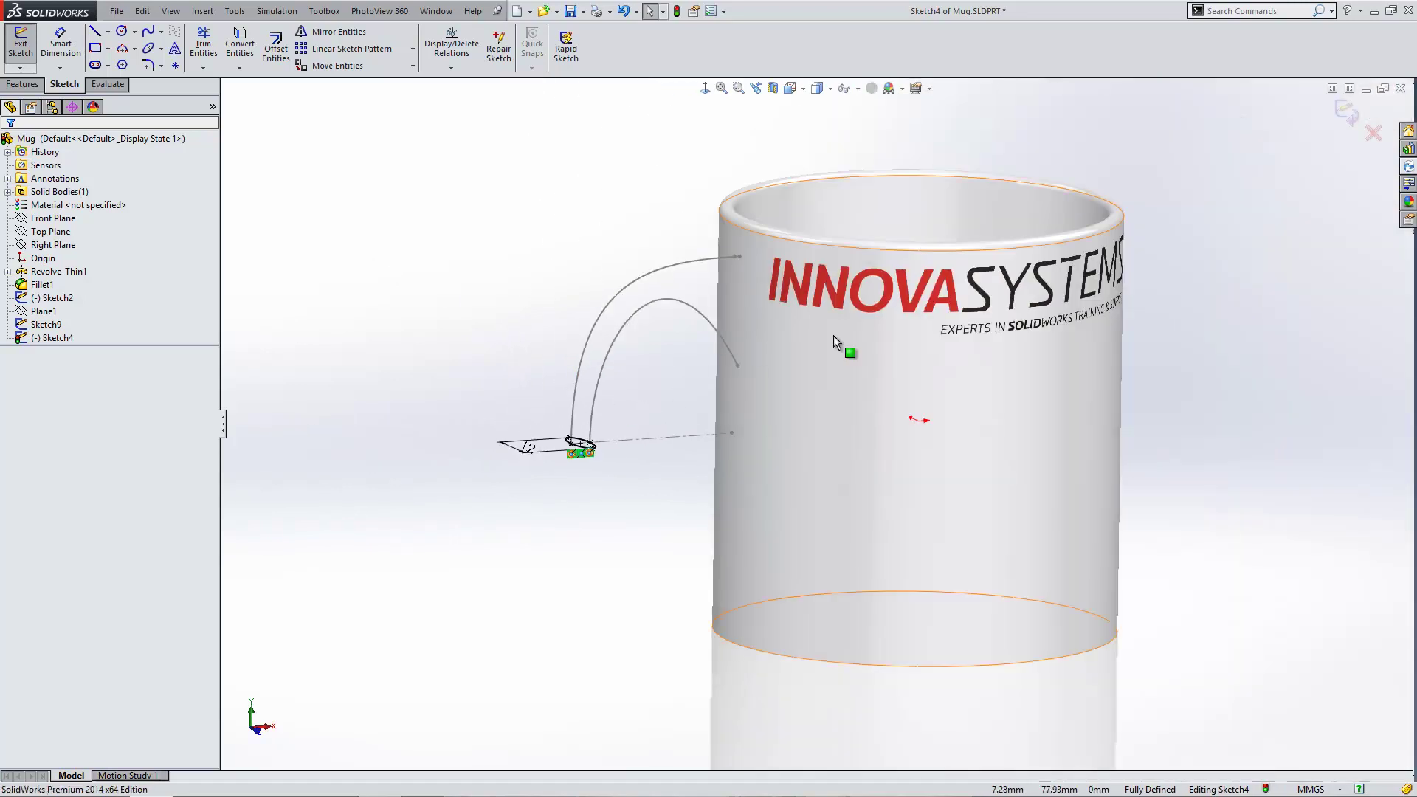
# Sweep Sketch4 along the Sketch2 path with Sketch9 as the guide curve.
pyautogui.click(1344, 111)
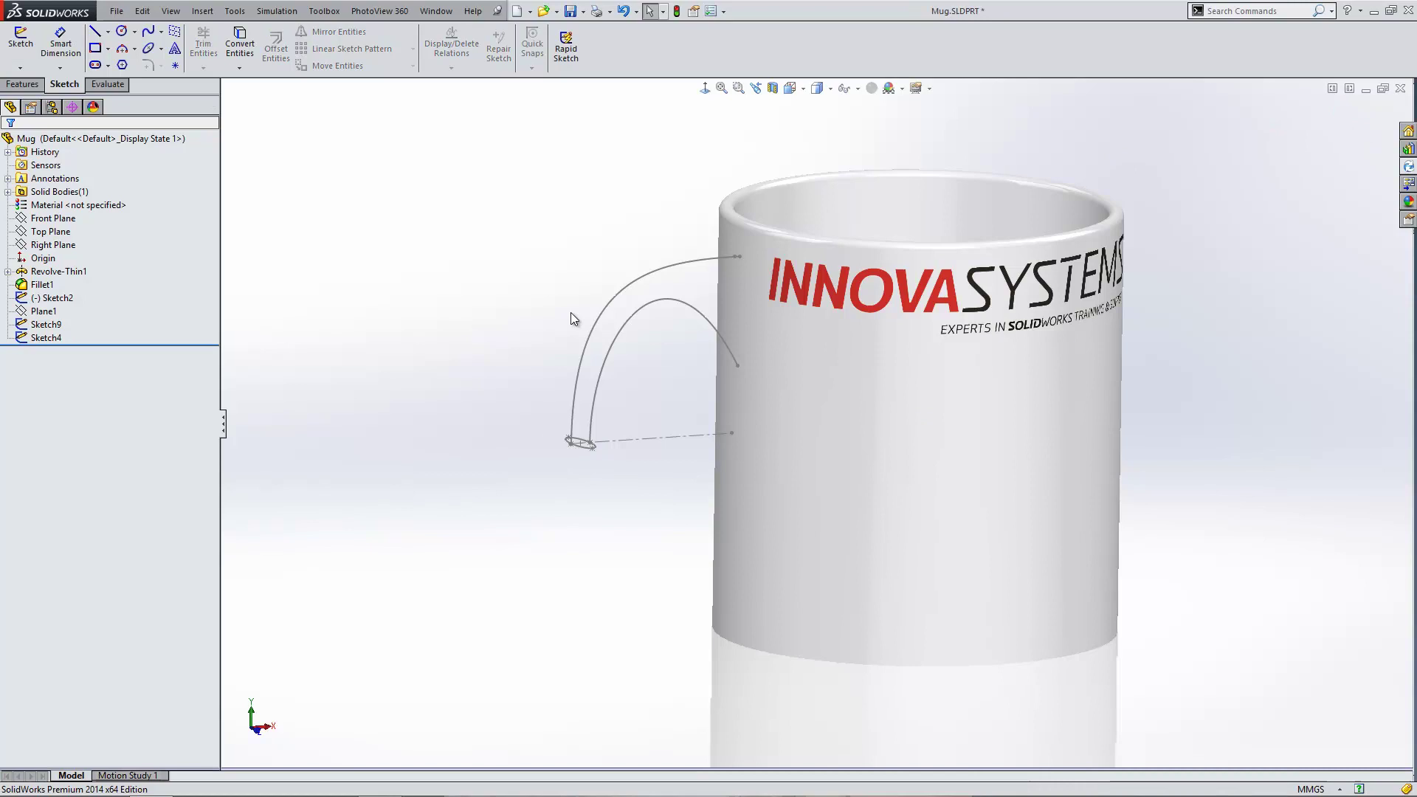
pyautogui.click(22, 84)
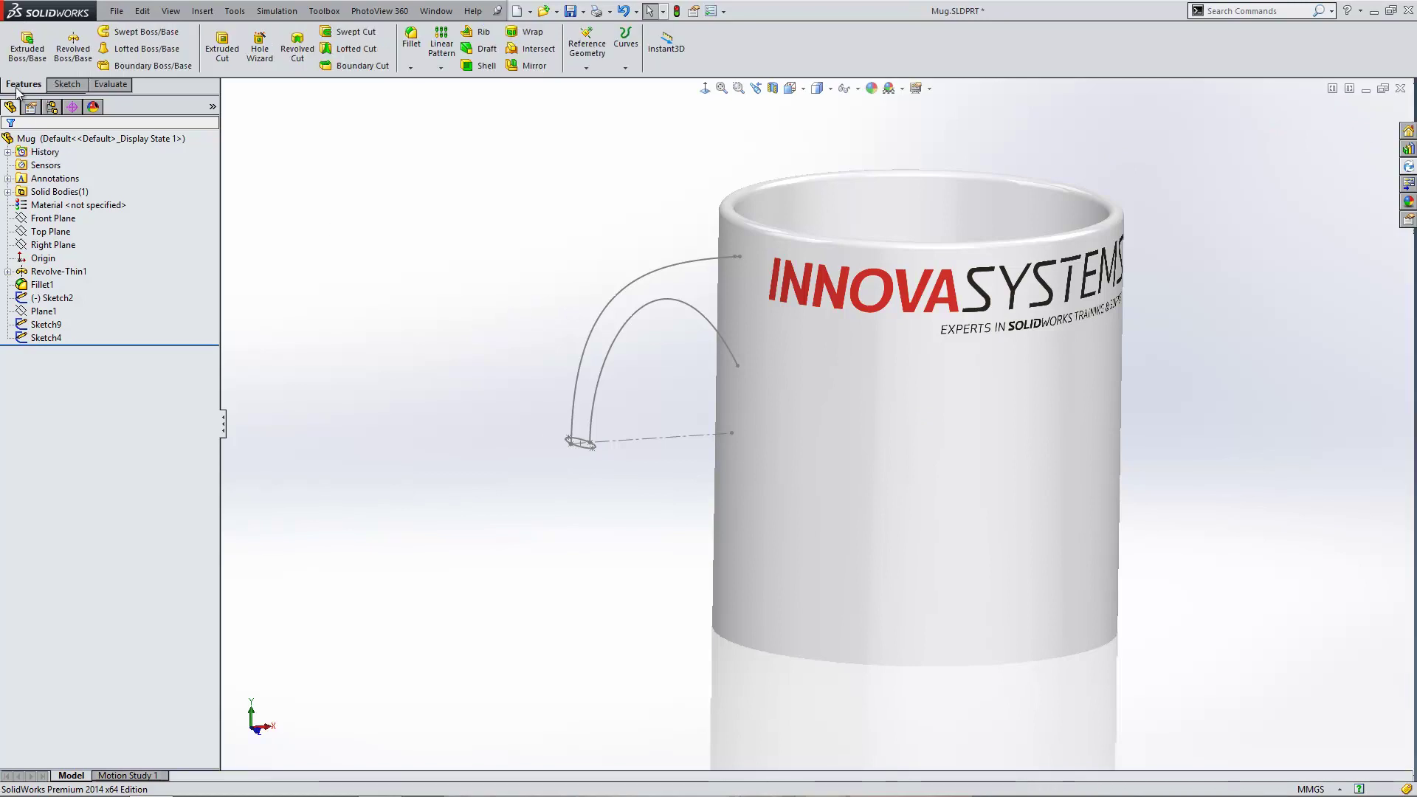
pyautogui.click(133, 34)
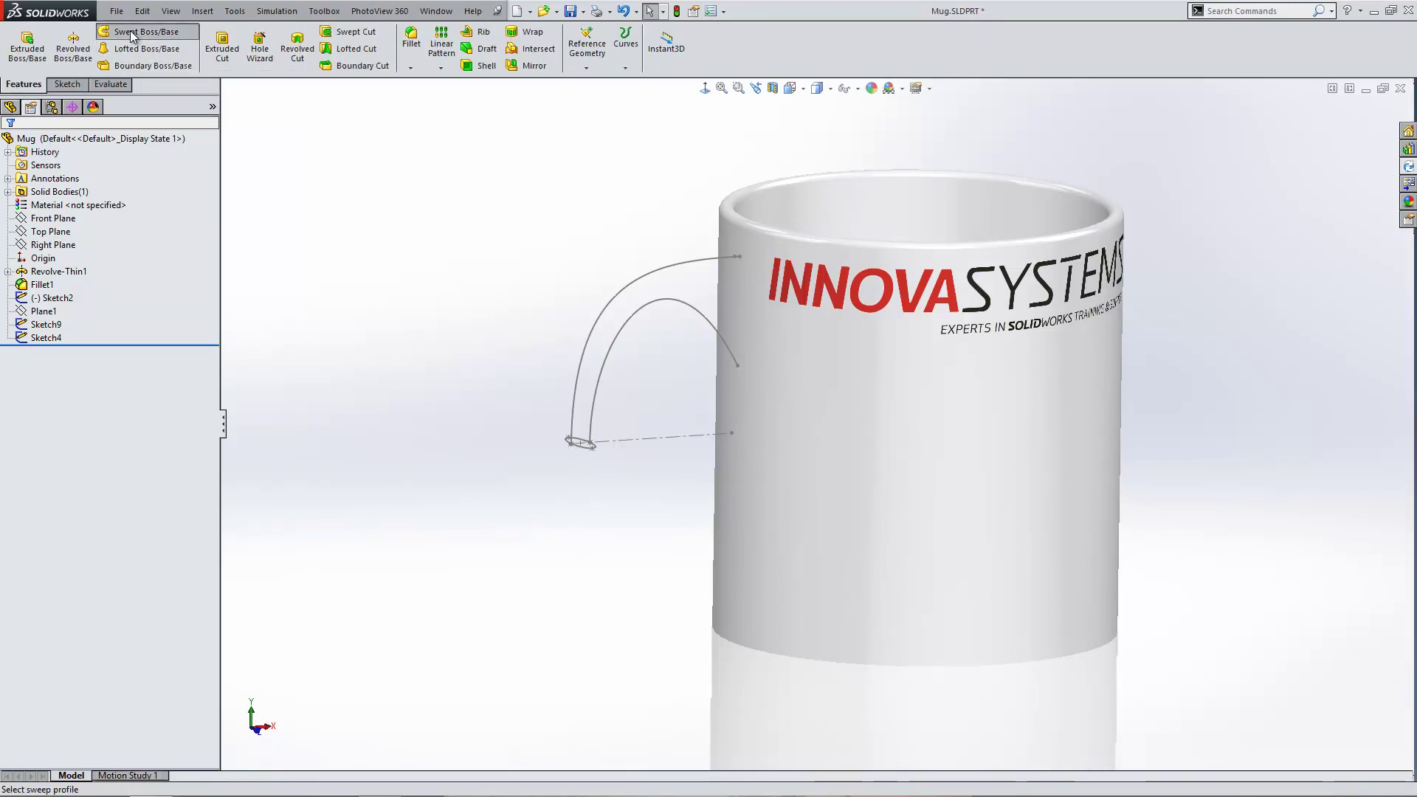
pyautogui.click(583, 445)
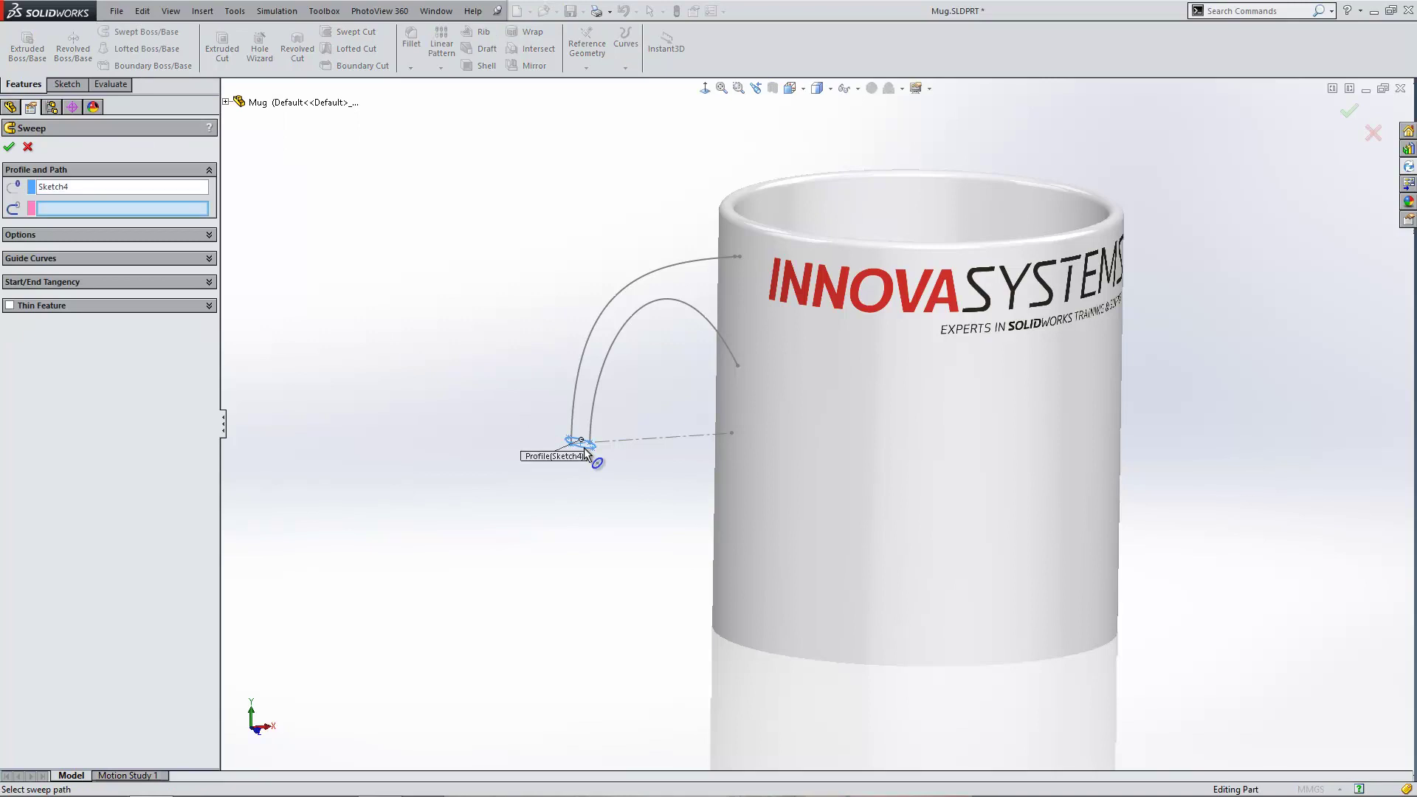
pyautogui.click(594, 329)
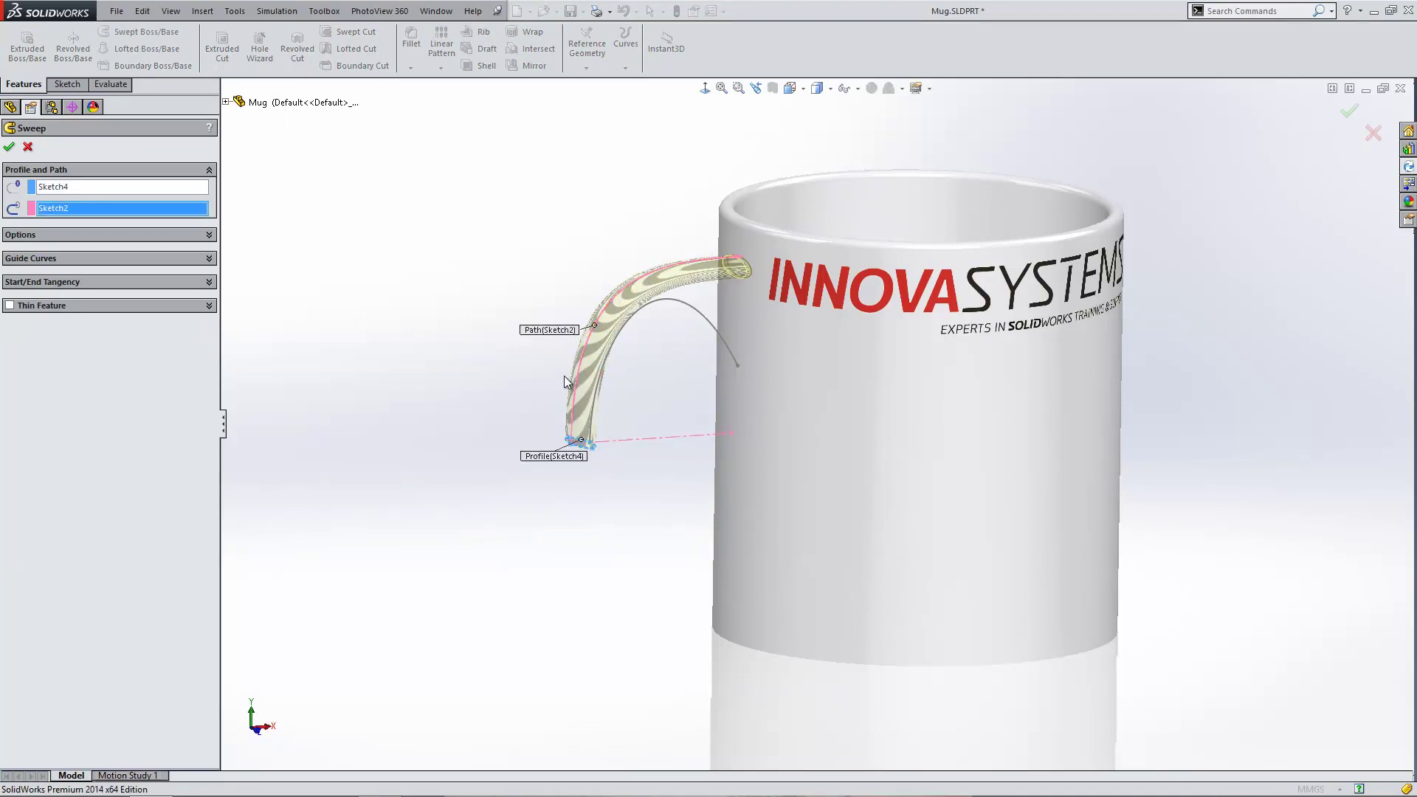
pyautogui.click(33, 257)
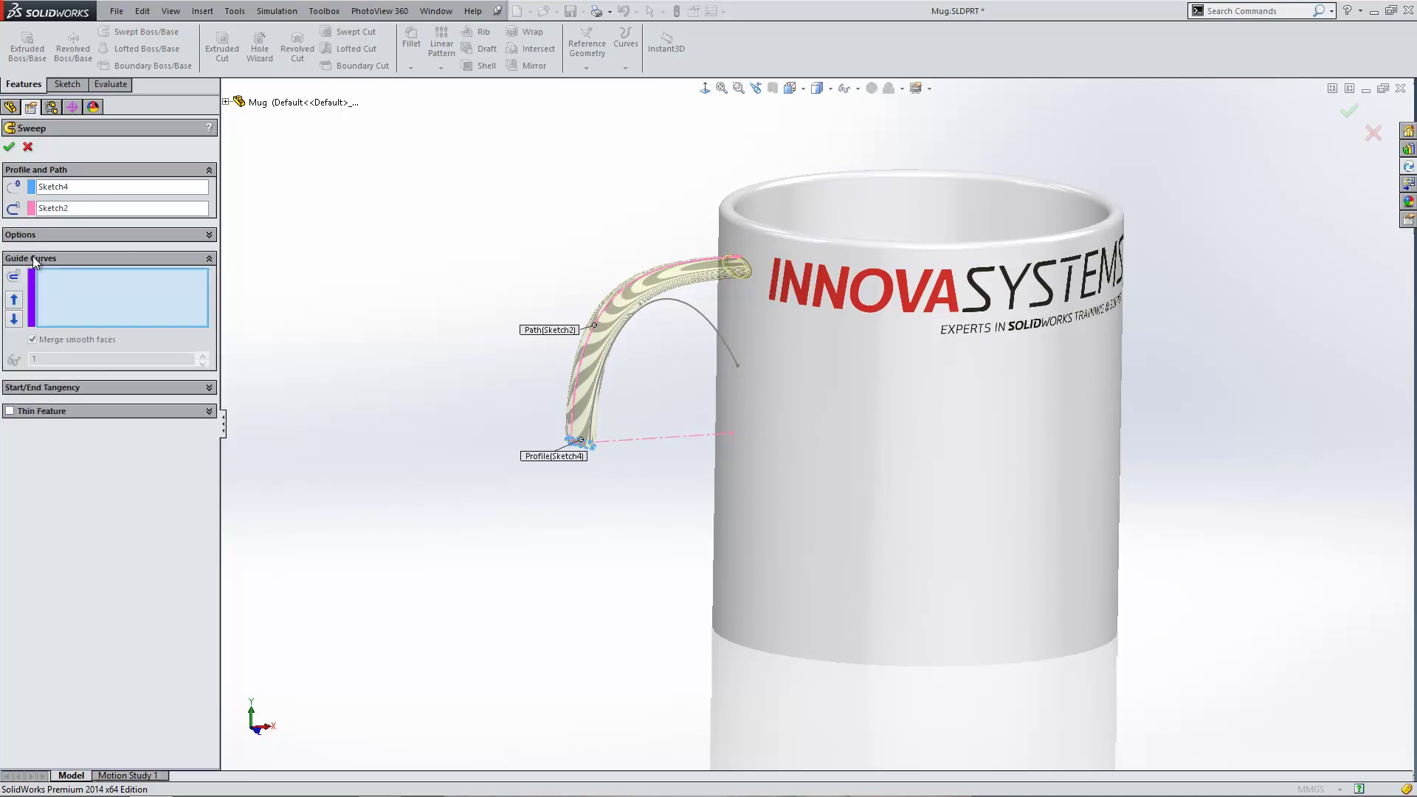
pyautogui.click(690, 304)
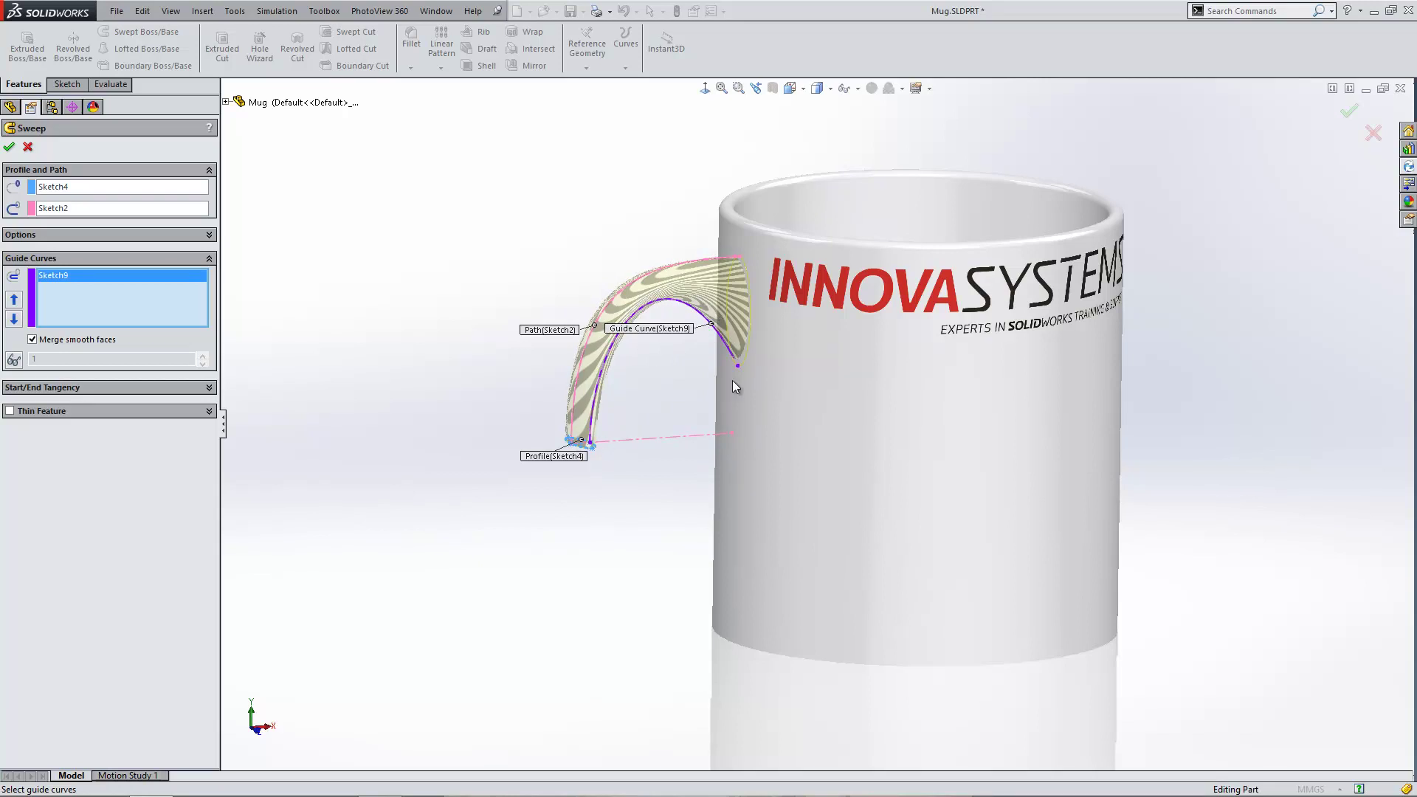
pyautogui.click(9, 146)
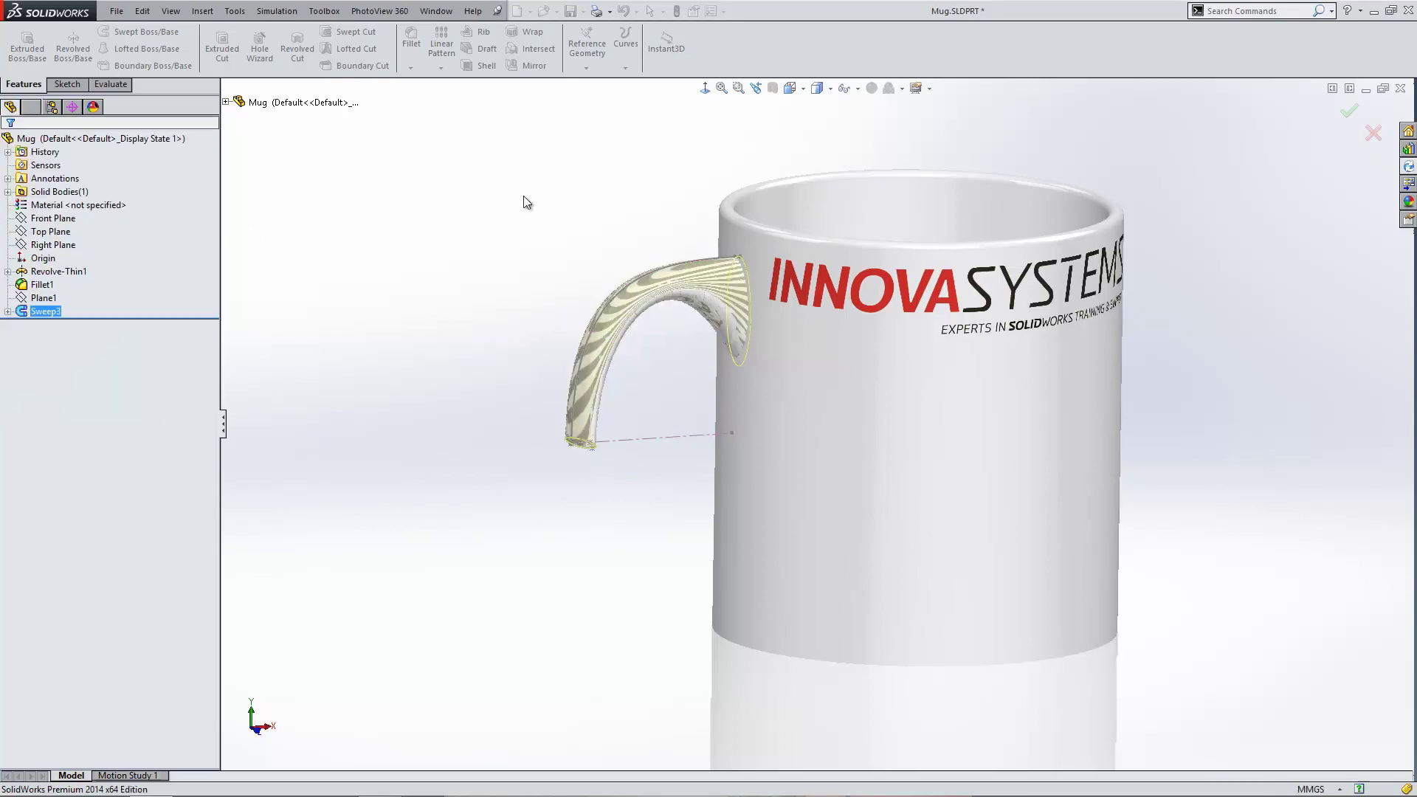
pyautogui.moveTo(626, 325)
pyautogui.mouseDown(button='middle')
pyautogui.moveTo(568, 294)
pyautogui.moveTo(630, 333)
pyautogui.mouseUp(button='middle')
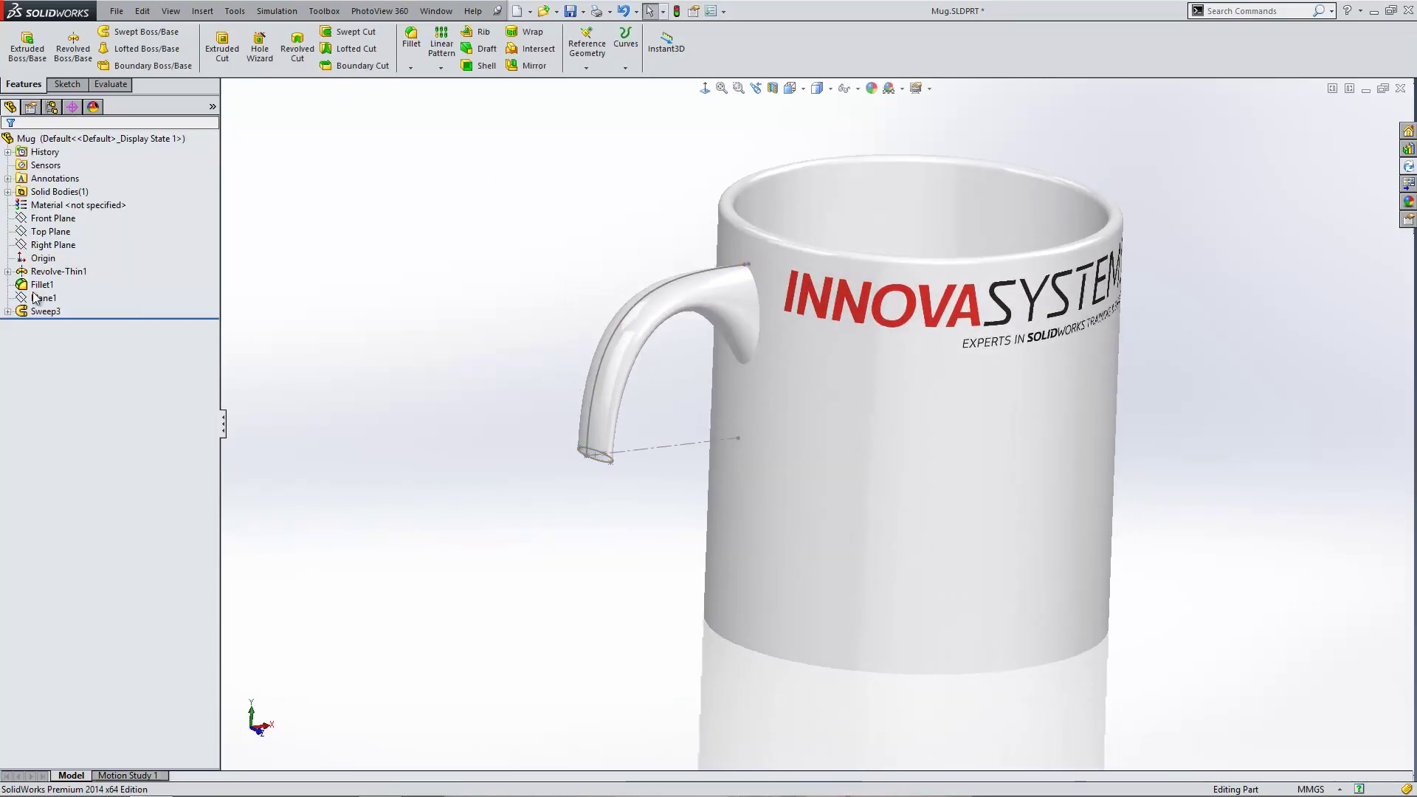
# Hide the Sketch4 and Sketch2 construction sketches under Sweep3.
pyautogui.click(7, 311)
pyautogui.click(61, 324)
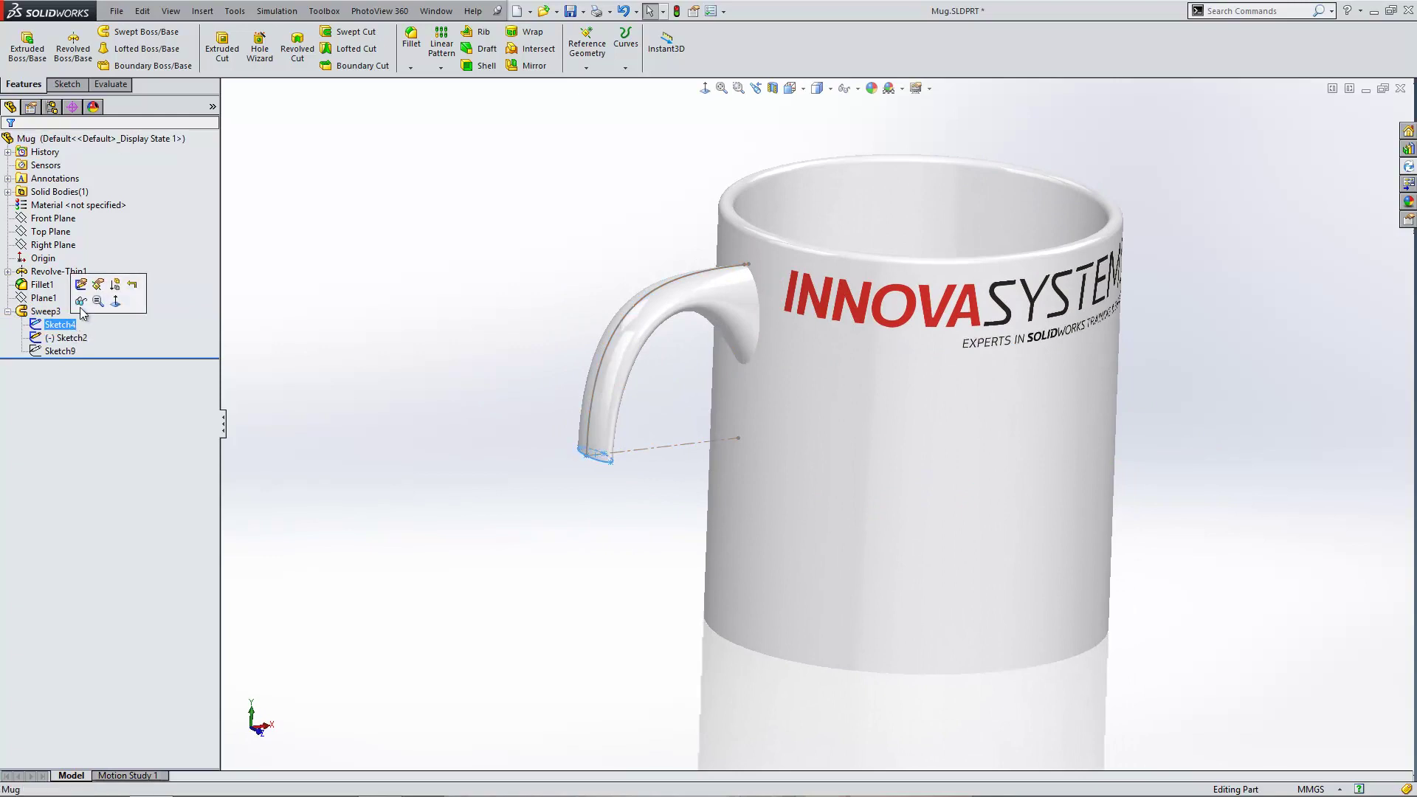
pyautogui.keyDown('ctrl'); pyautogui.click(68, 337); pyautogui.keyUp('ctrl')
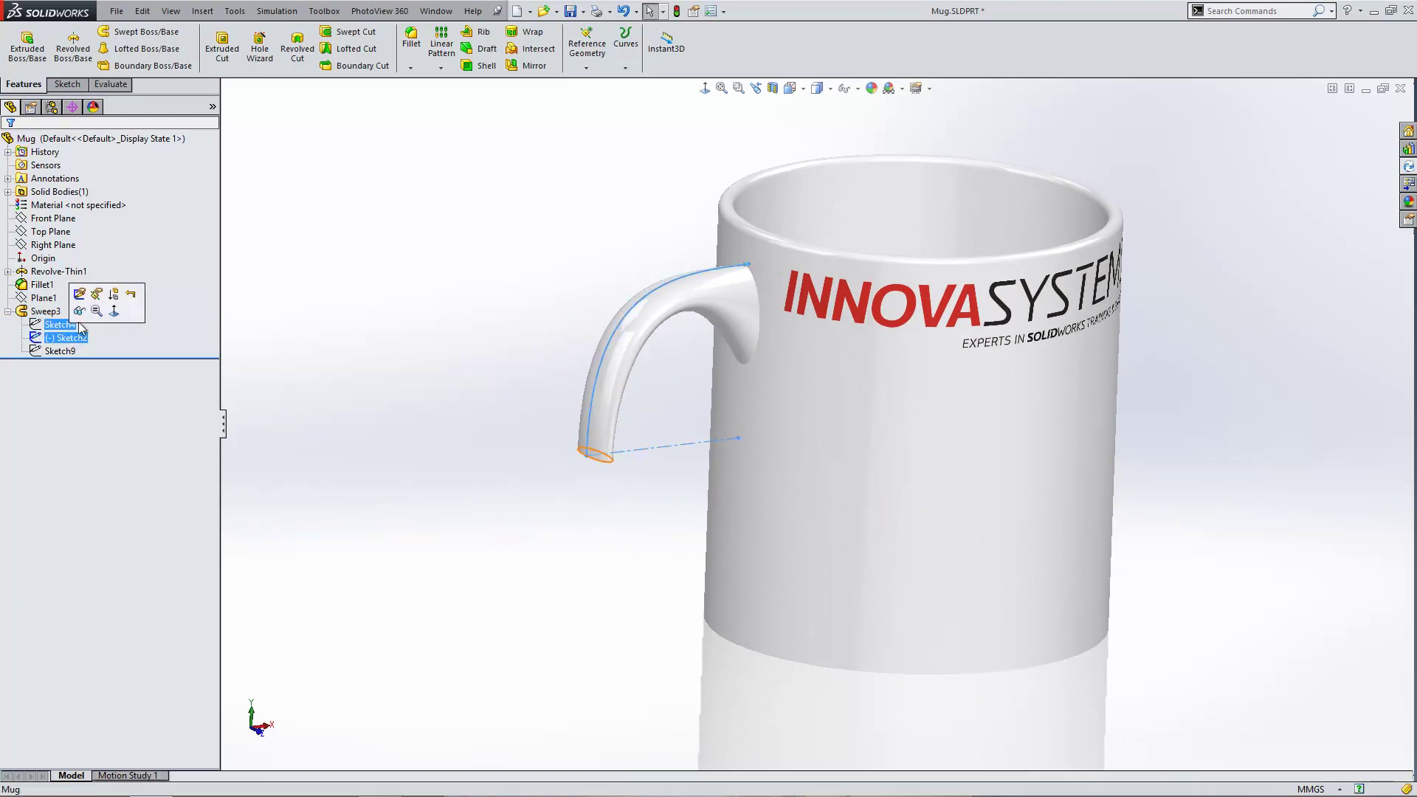
pyautogui.click(127, 321)
# Fillet the edge where the handle meets the mug with a 3 mm radius.
pyautogui.click(764, 293)
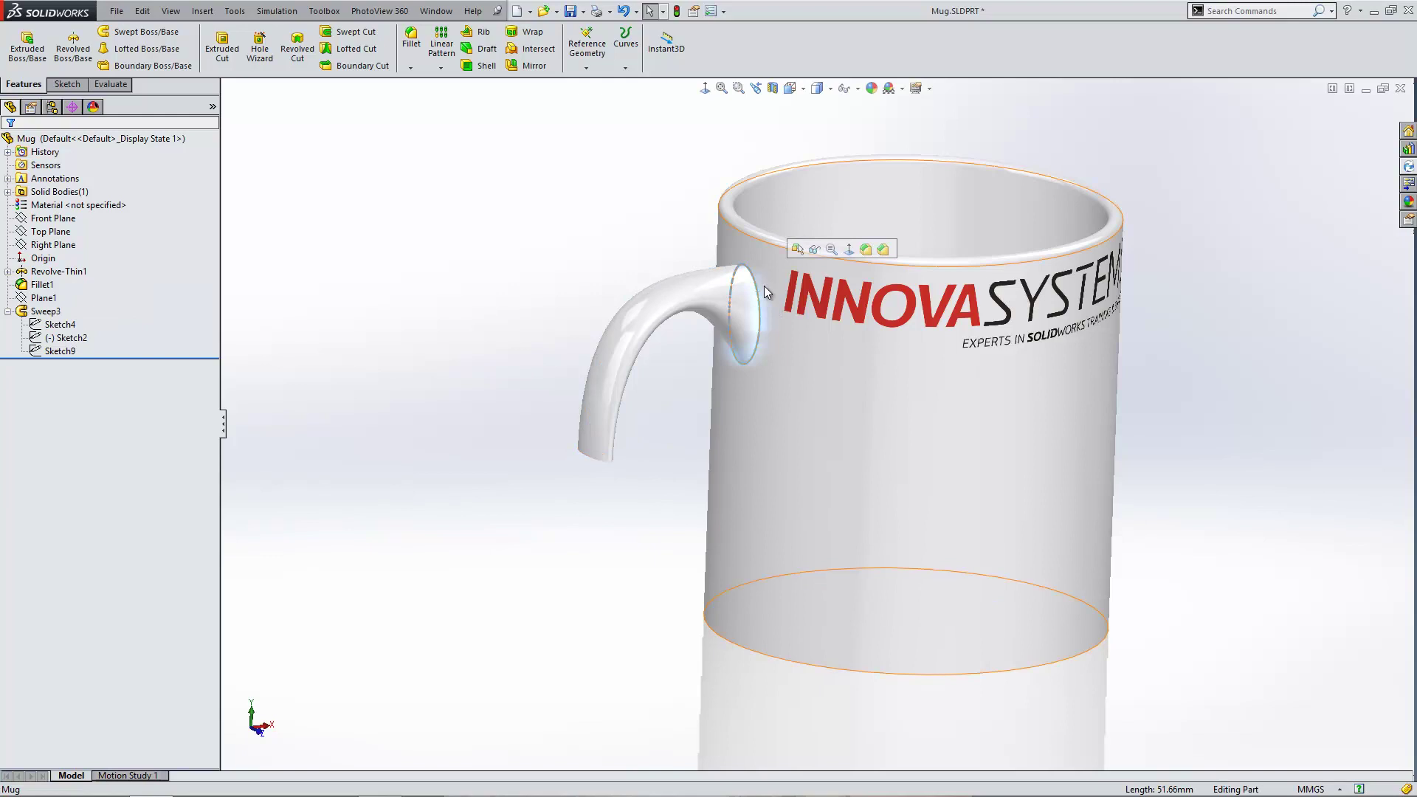
pyautogui.click(867, 248)
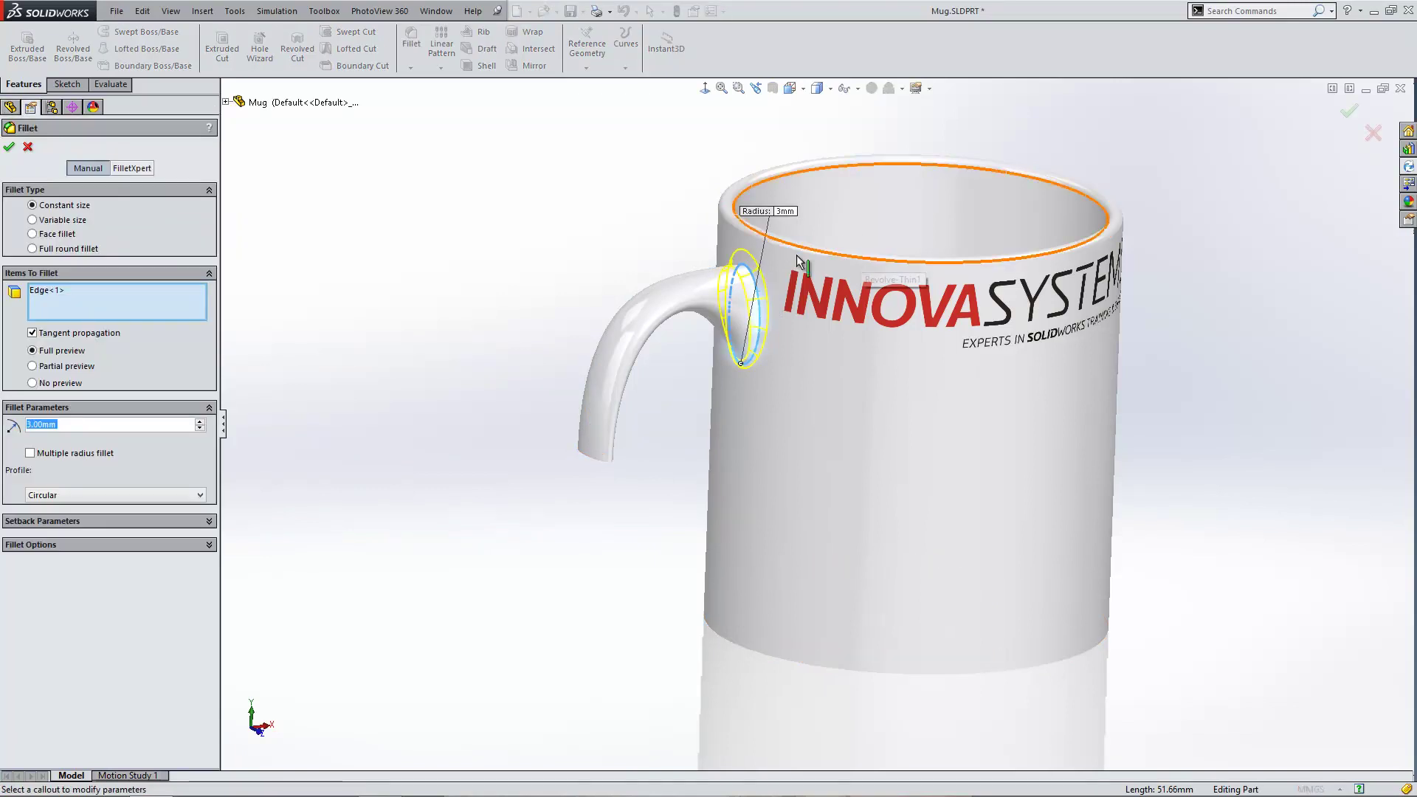
pyautogui.click(1348, 111)
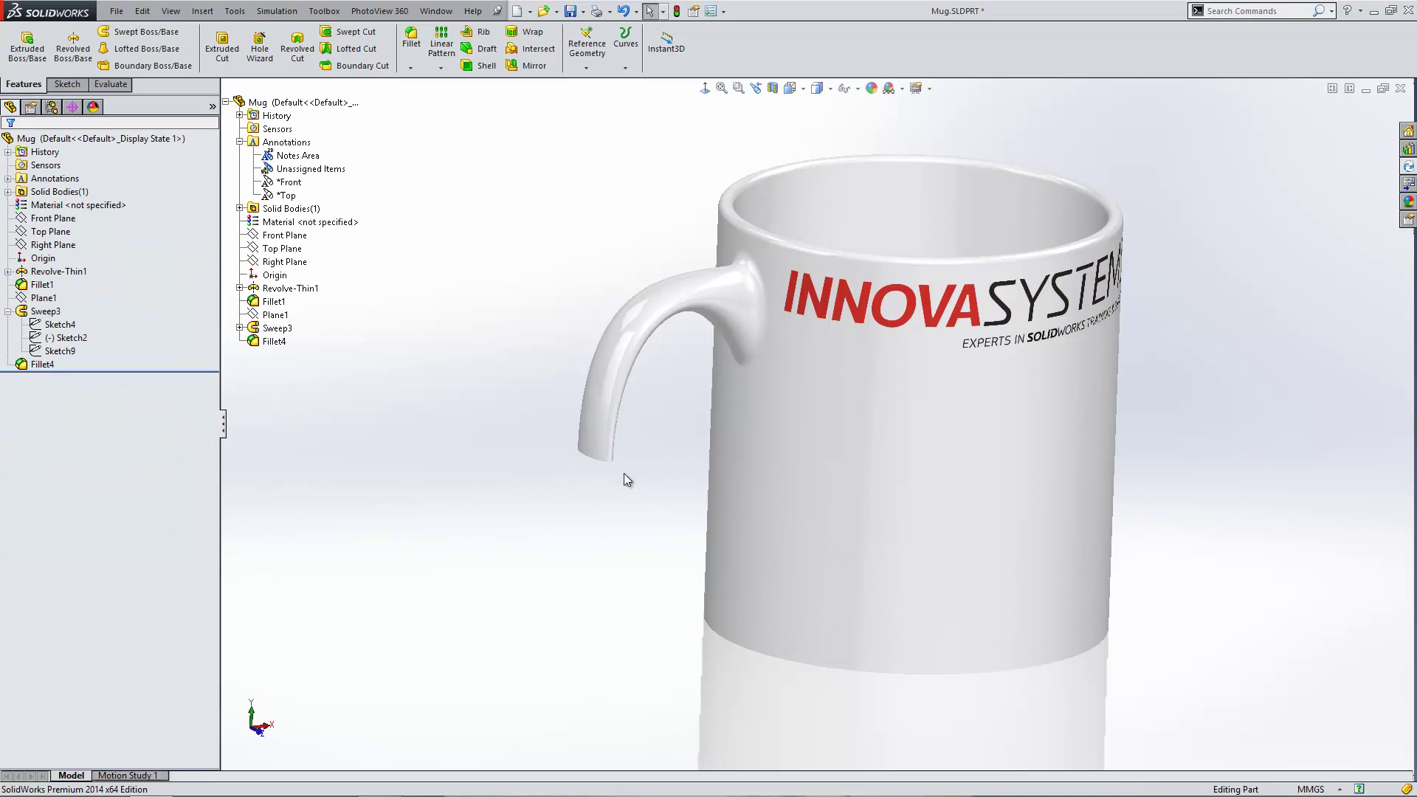
# Mirror Sweep3 and Fillet4 about Plane1 as a geometry pattern.
pyautogui.click(532, 66)
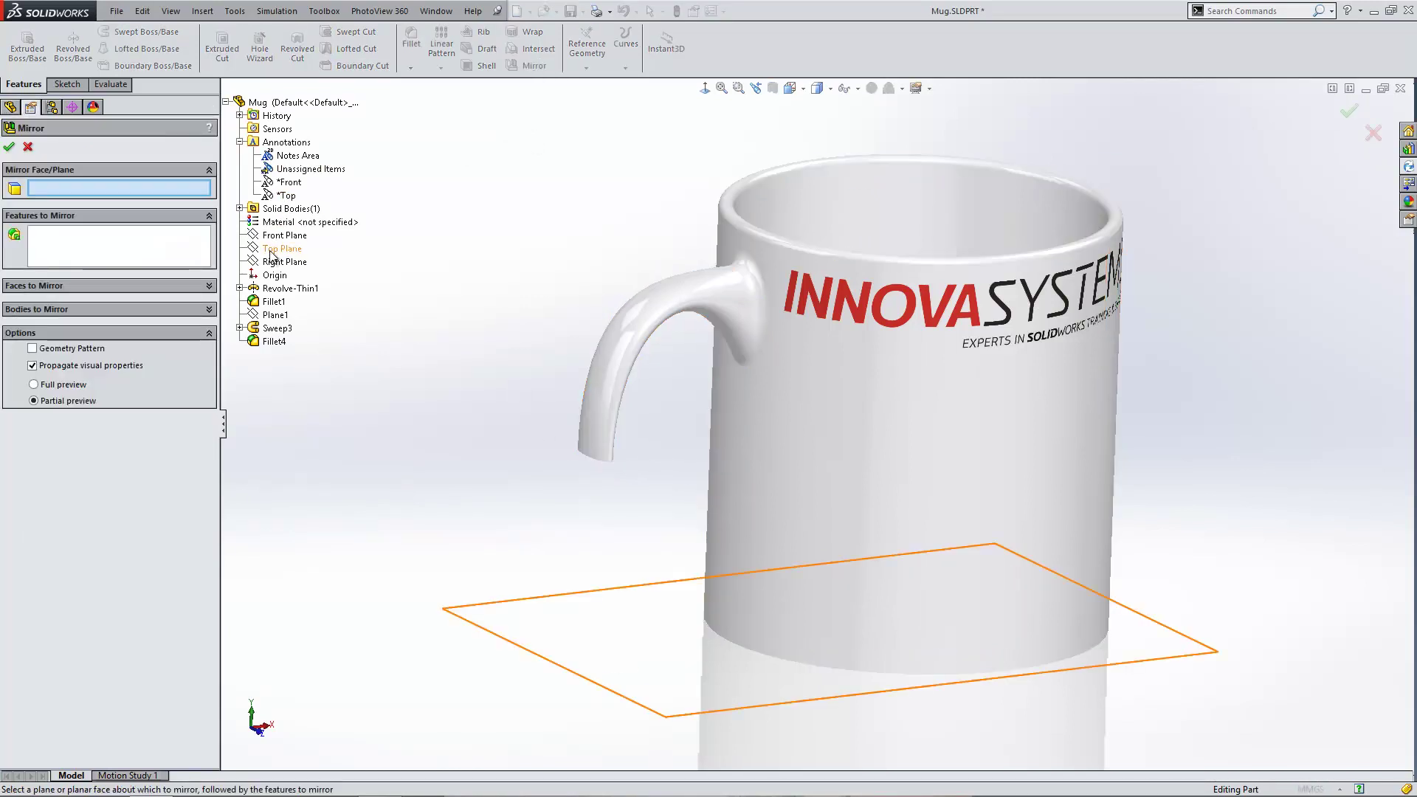
pyautogui.click(274, 315)
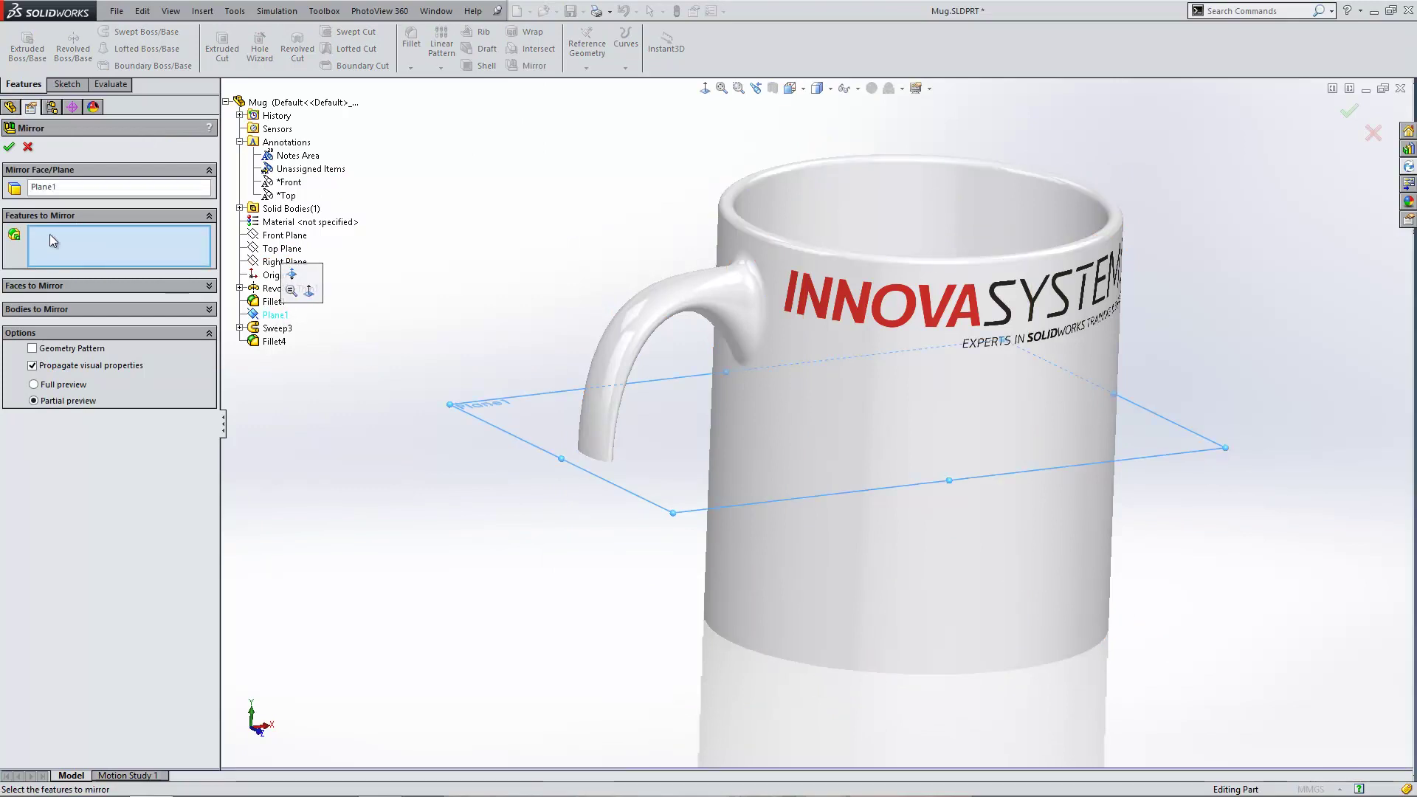
pyautogui.click(277, 329)
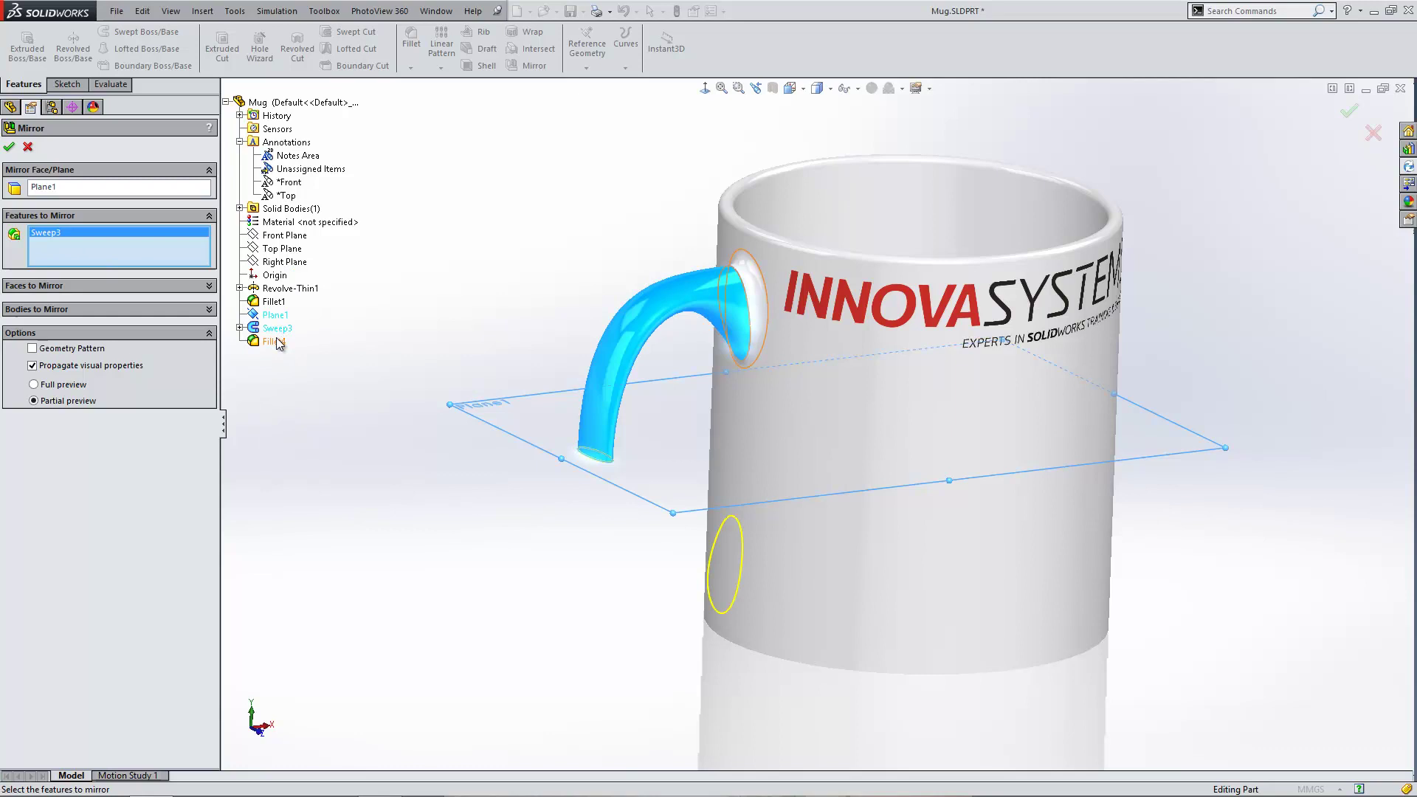
pyautogui.click(278, 341)
pyautogui.click(60, 349)
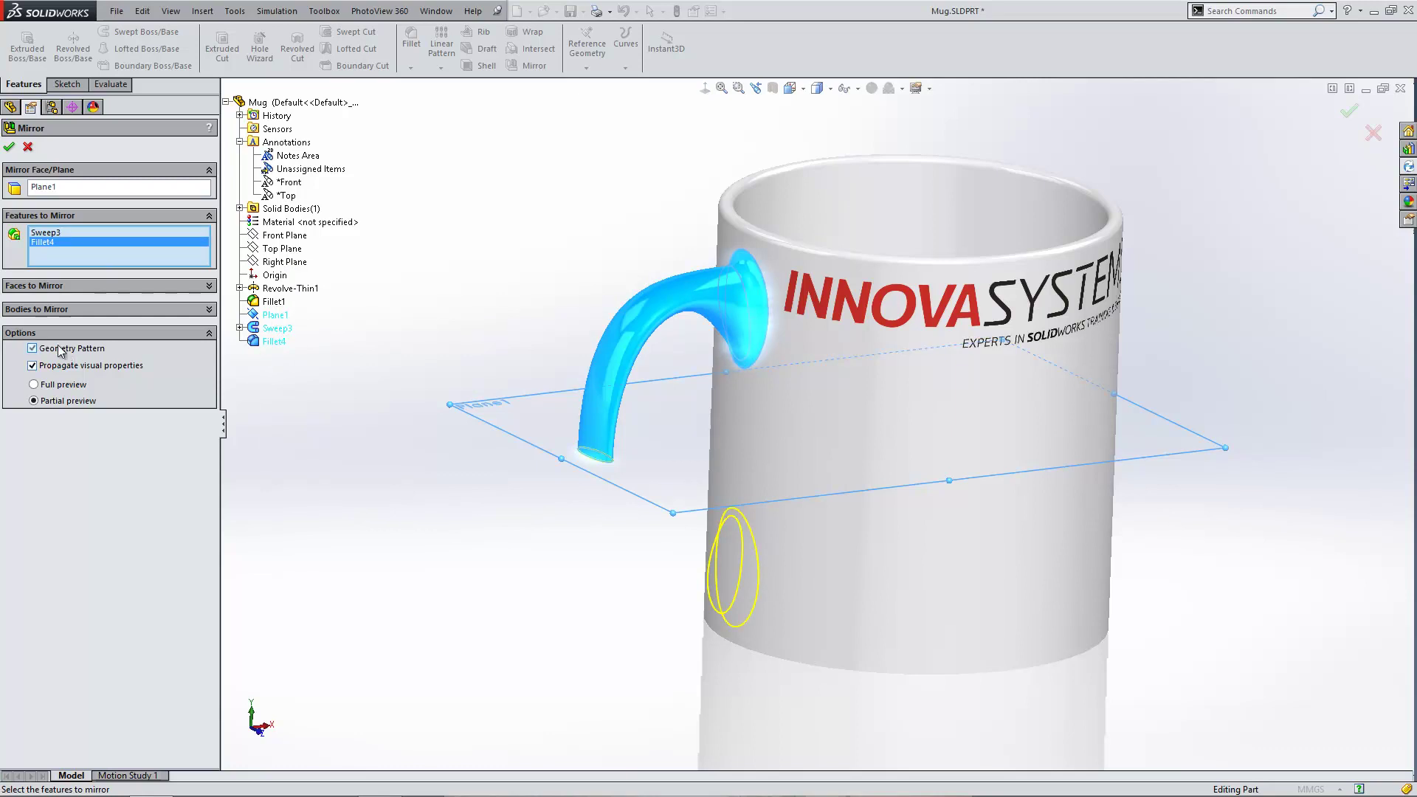
pyautogui.click(9, 146)
pyautogui.click(395, 312)
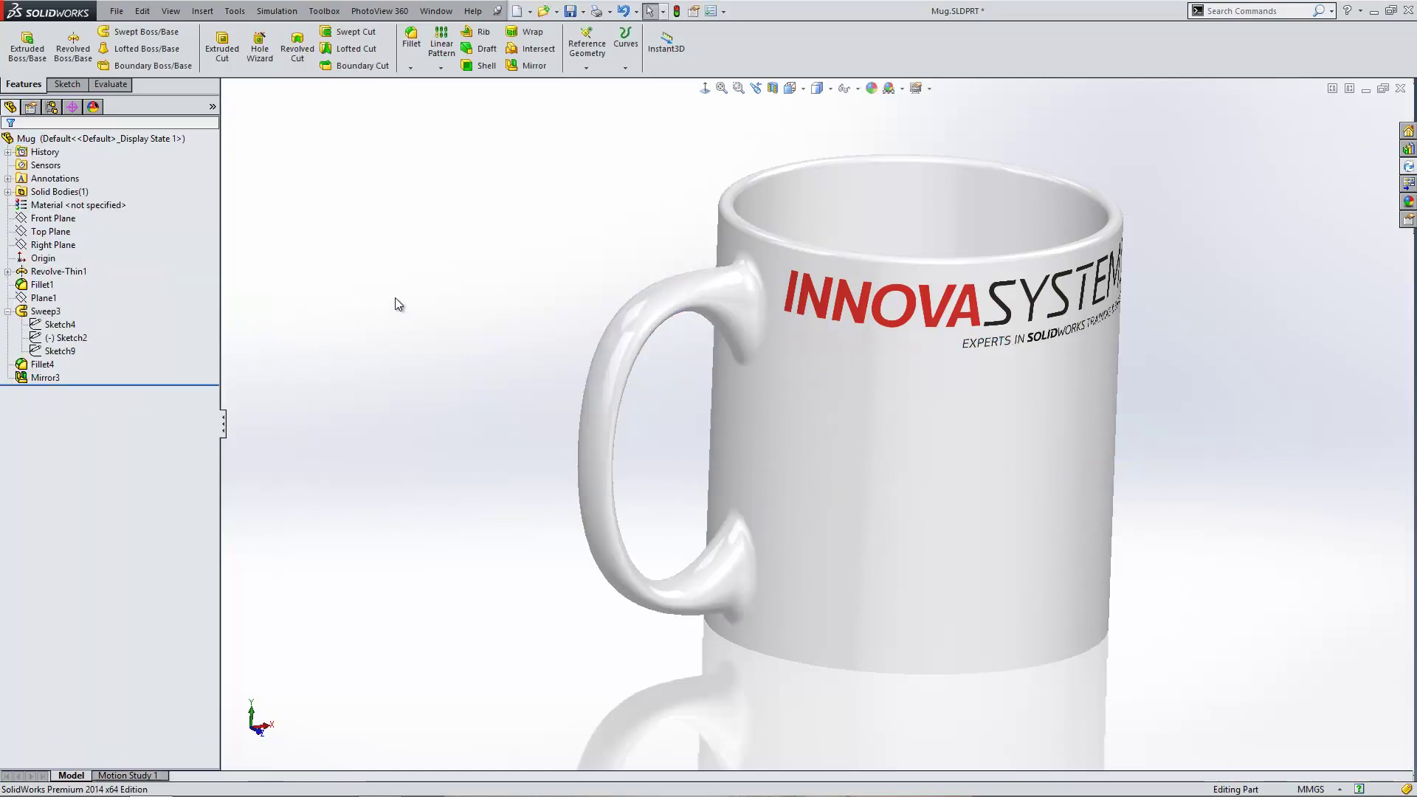
pyautogui.moveTo(528, 428); pyautogui.dragTo(597, 402, button='middle')
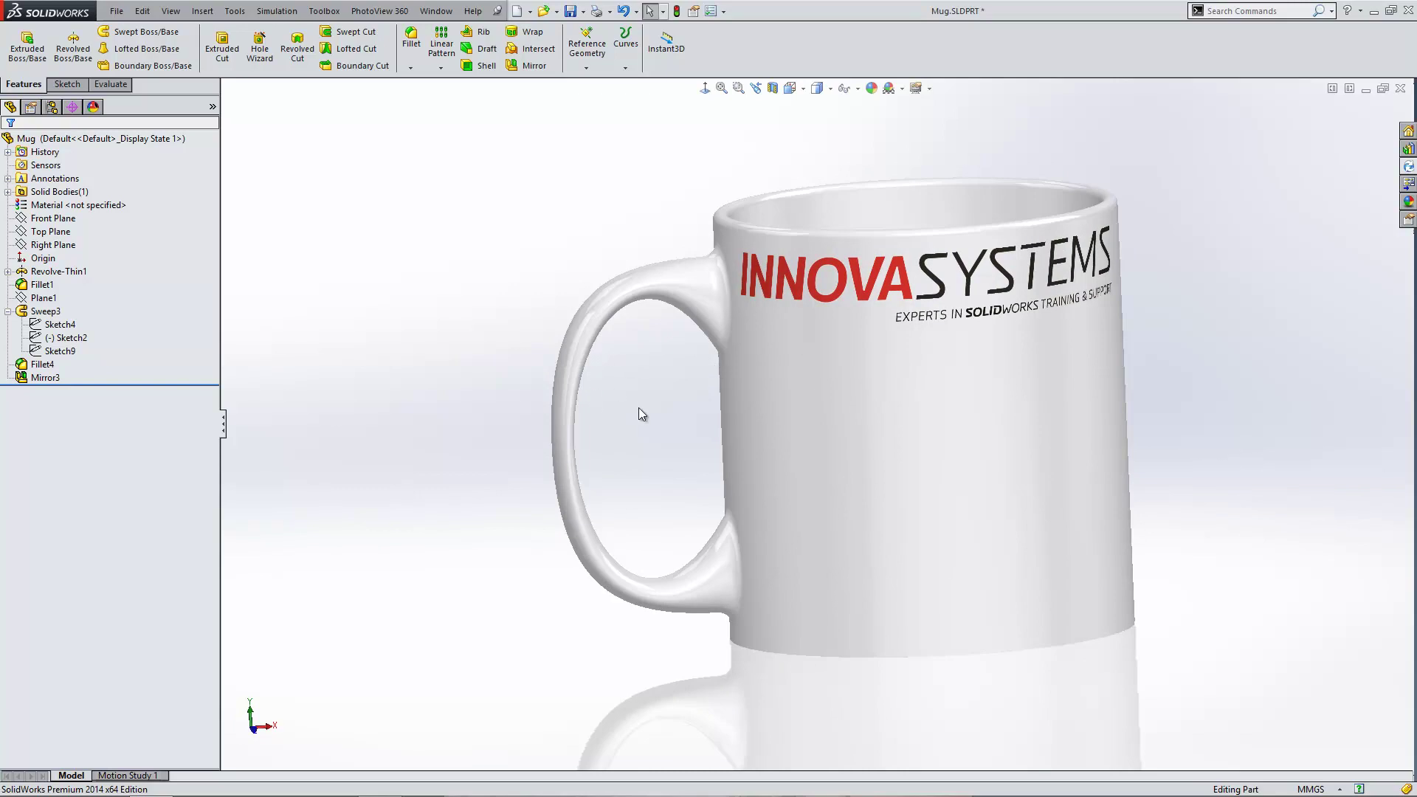
pyautogui.moveTo(643, 402); pyautogui.dragTo(677, 701, button='middle')
pyautogui.hotkey('ctrl', '5')
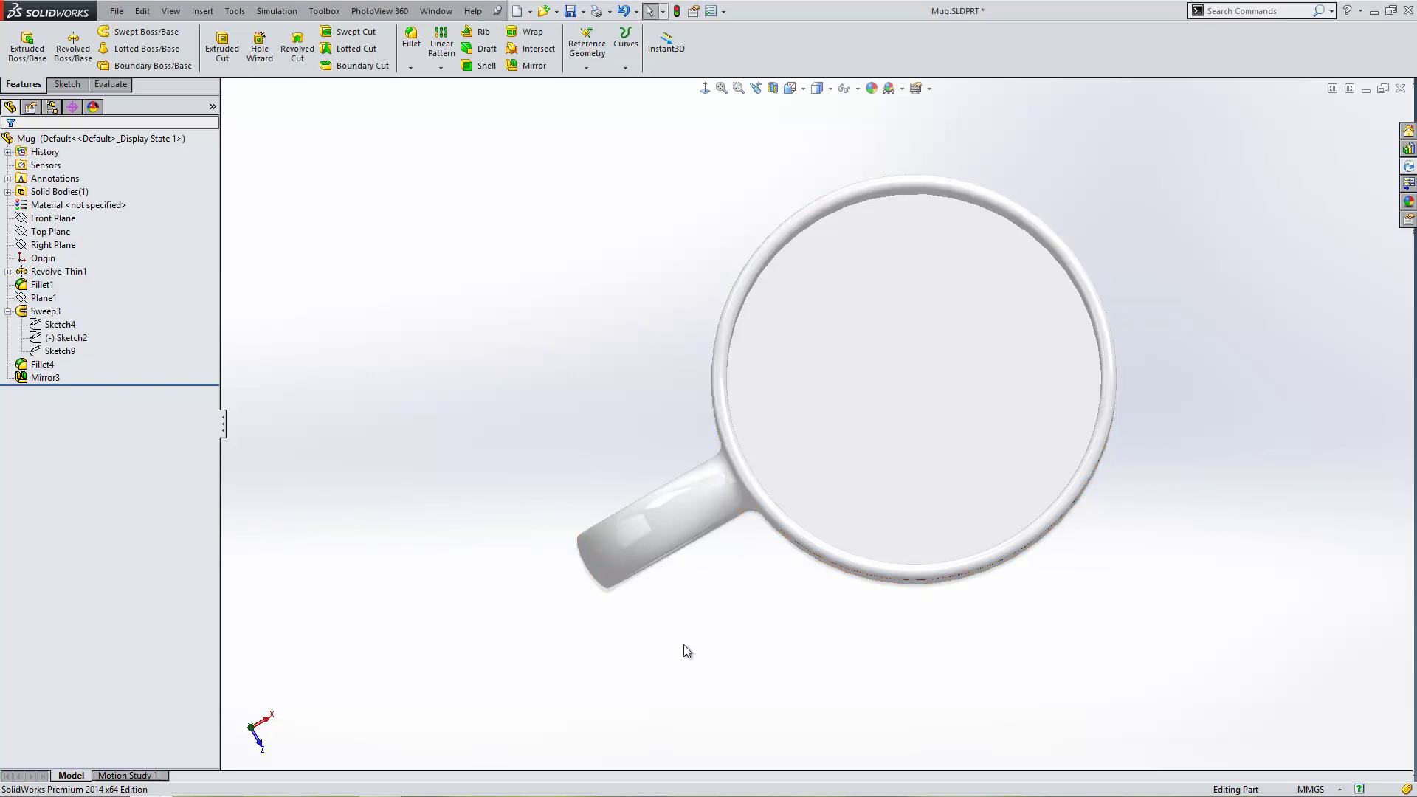
pyautogui.moveTo(683, 644); pyautogui.dragTo(685, 380, button='middle')
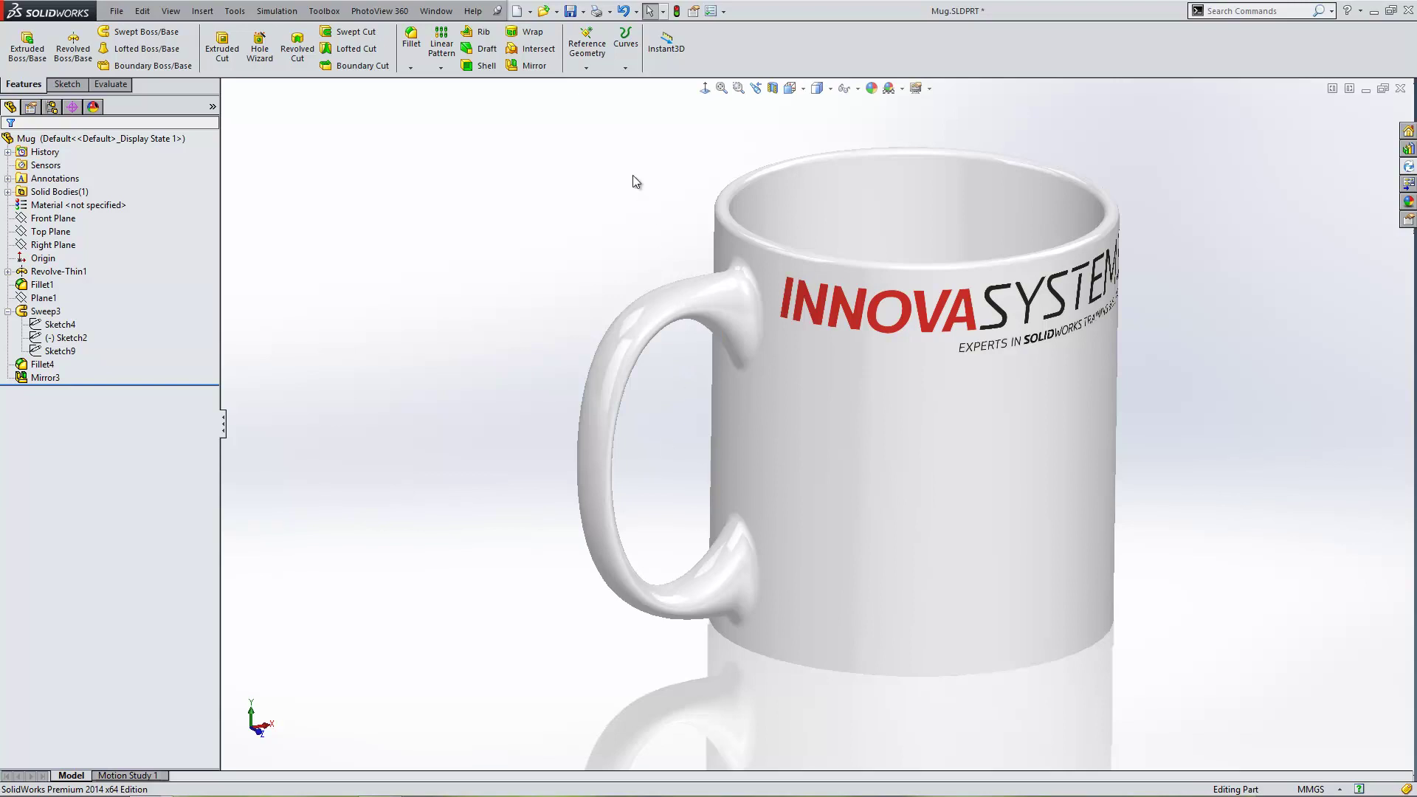
pyautogui.click(626, 65)
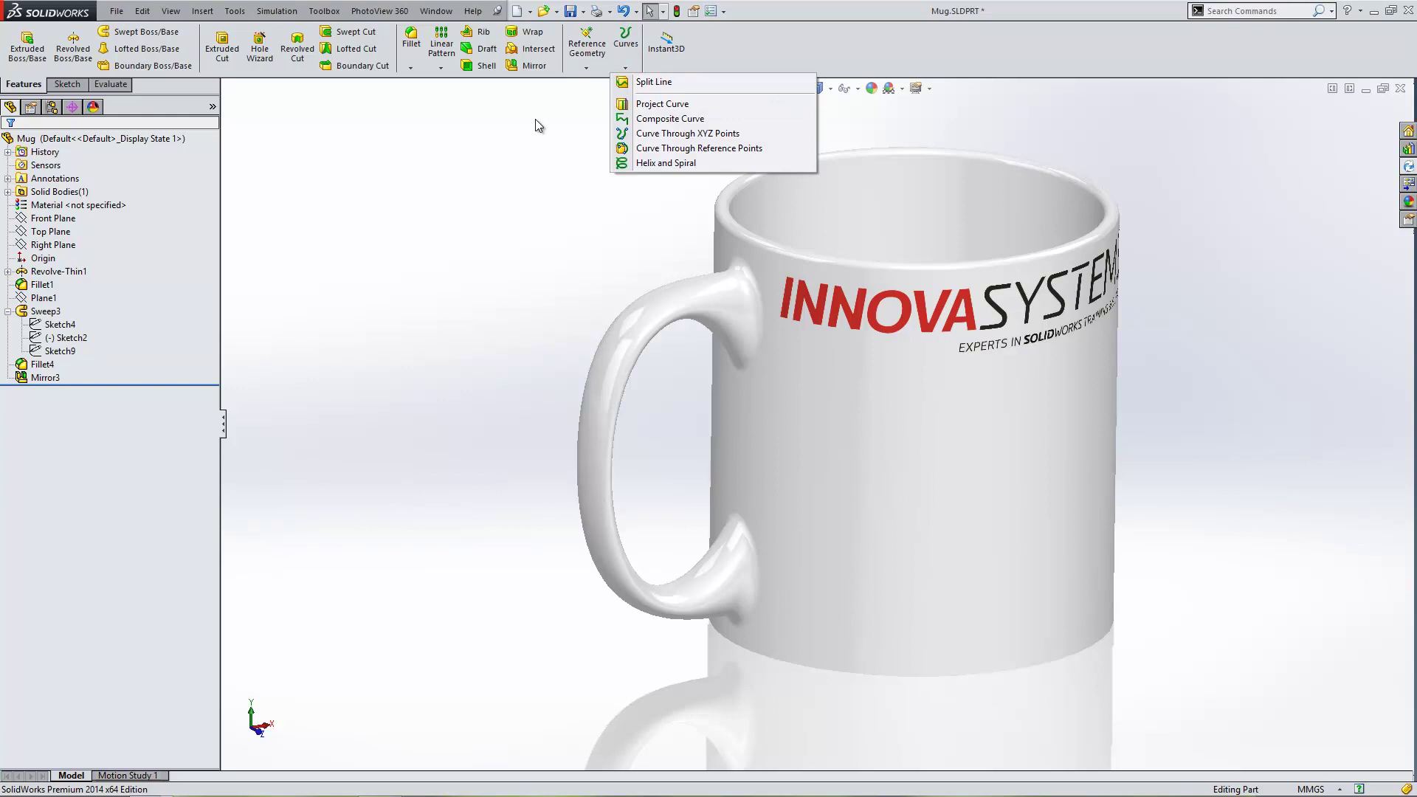
pyautogui.click(519, 157)
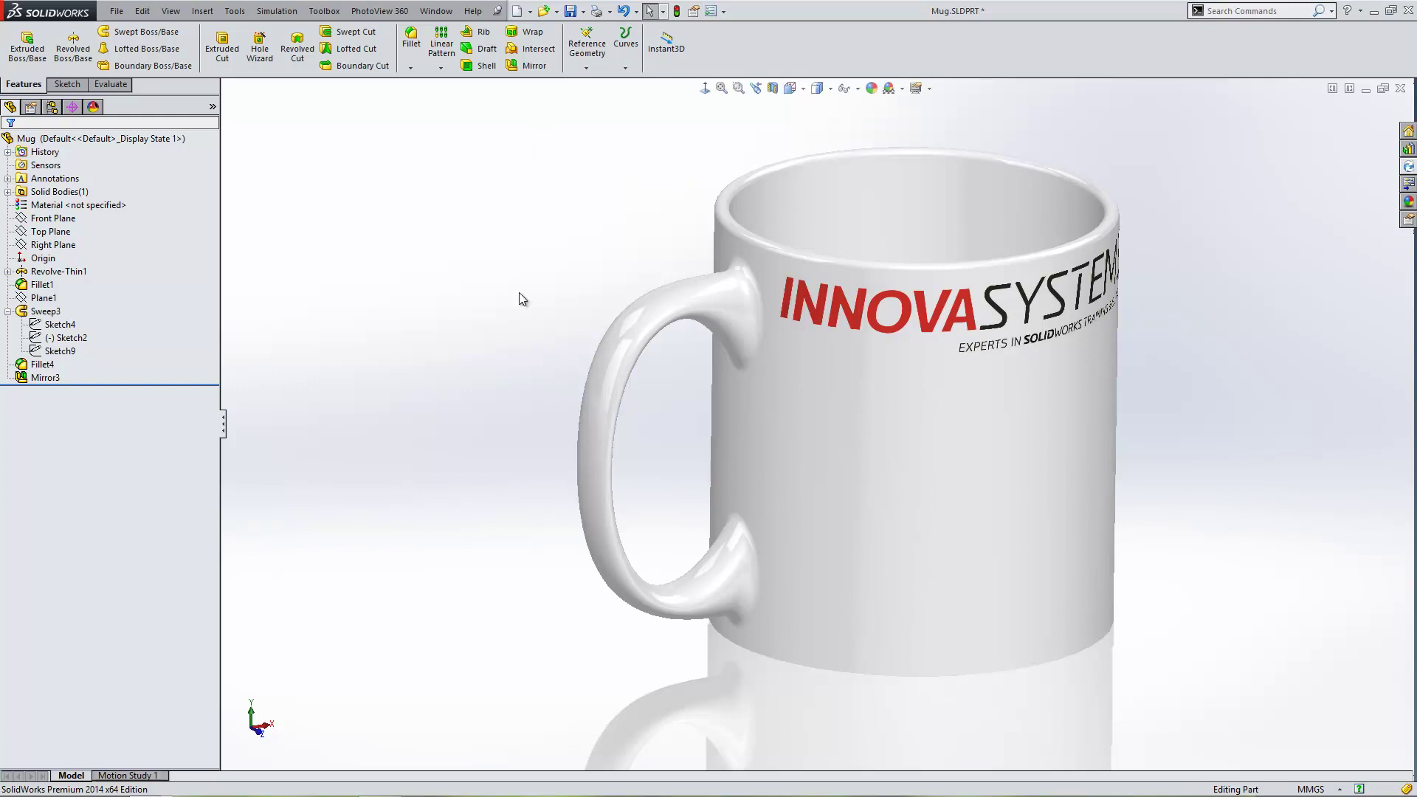